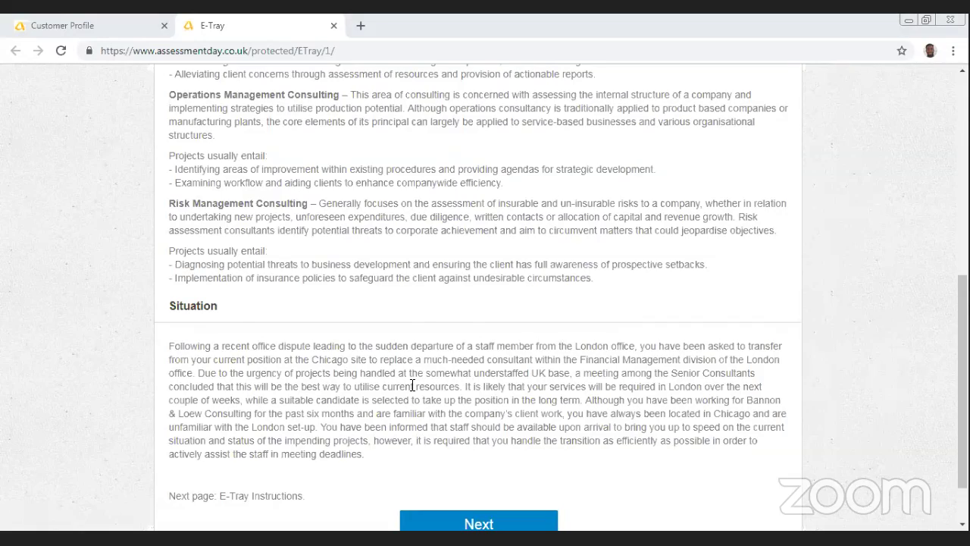
# Step: Finish reading the Situation section of the exercise background and continue to the E-Tray Instructions page
pyautogui.scroll(-1, 412, 386)
pyautogui.scroll(2, 418, 429)
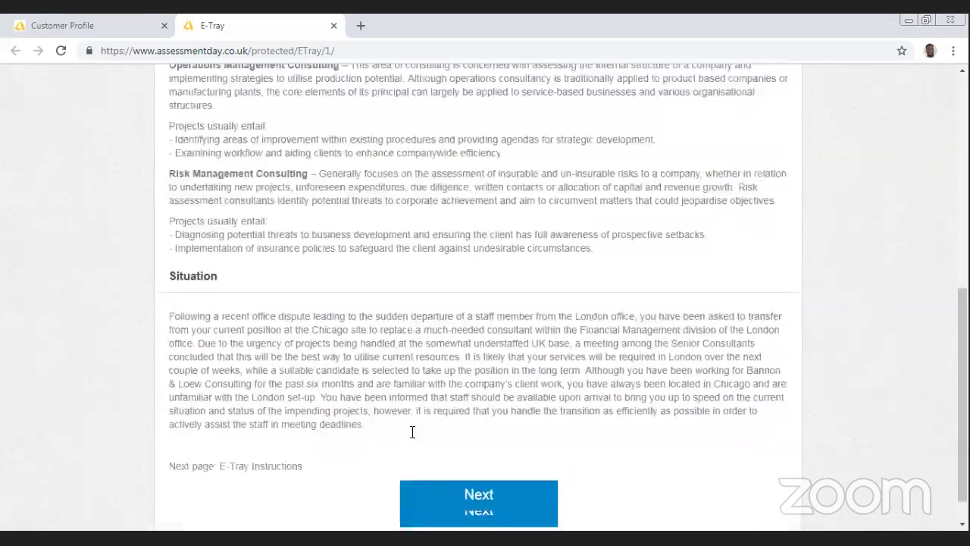
pyautogui.scroll(-2, 413, 432)
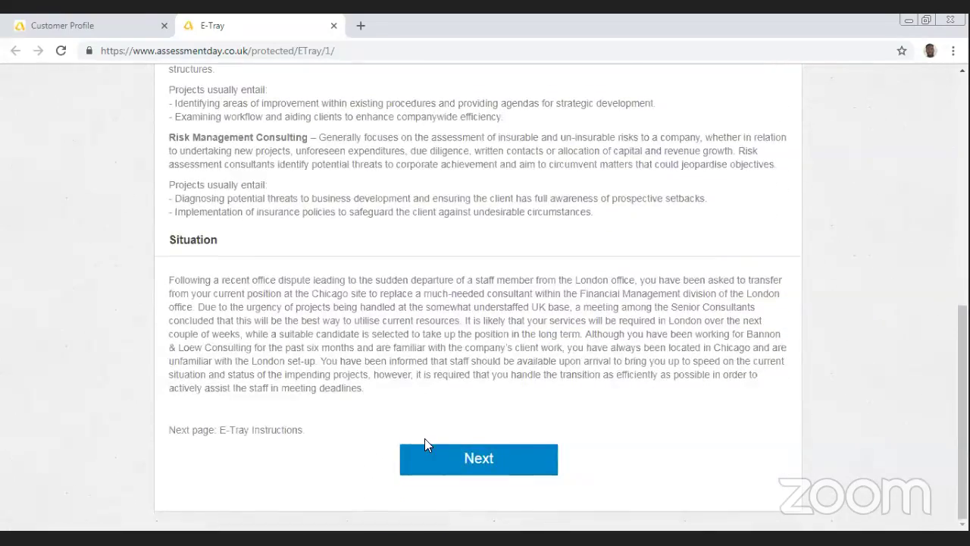
pyautogui.click(485, 468)
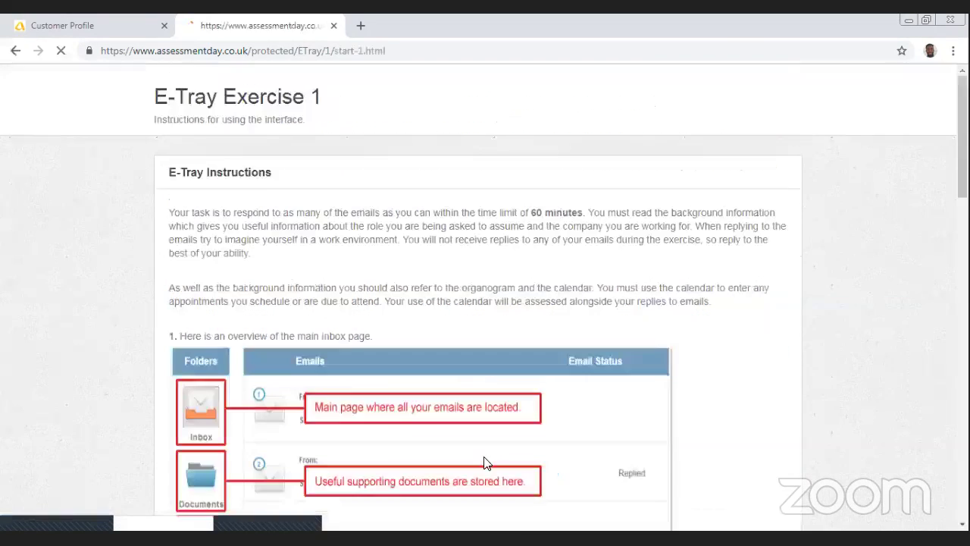
# Step: Examine the E-Tray Instructions introduction and the annotated overview of the main inbox page with its folders
pyautogui.scroll(-1, 418, 400)
pyautogui.scroll(-2, 402, 392)
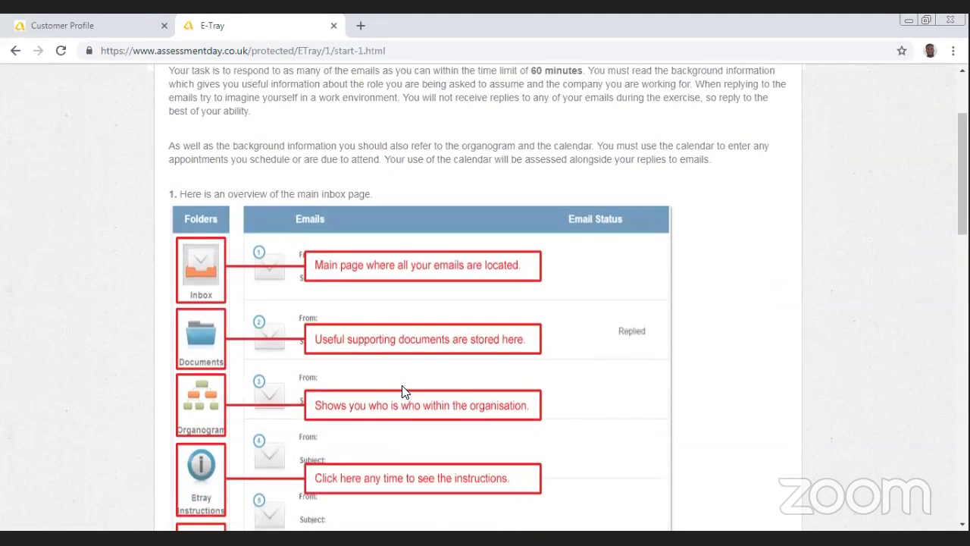
pyautogui.scroll(1, 402, 392)
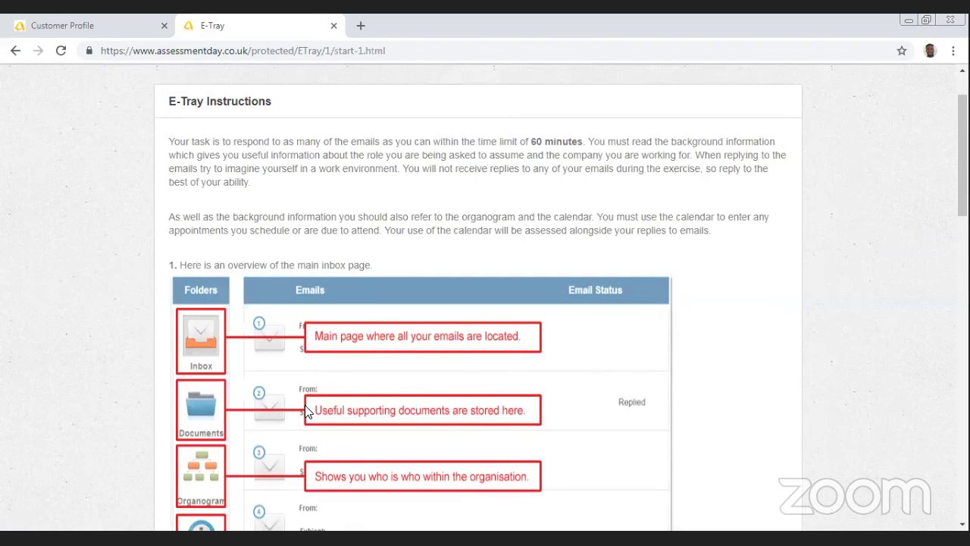
pyautogui.scroll(-1, 205, 392)
pyautogui.scroll(1, 167, 392)
pyautogui.scroll(-1, 185, 329)
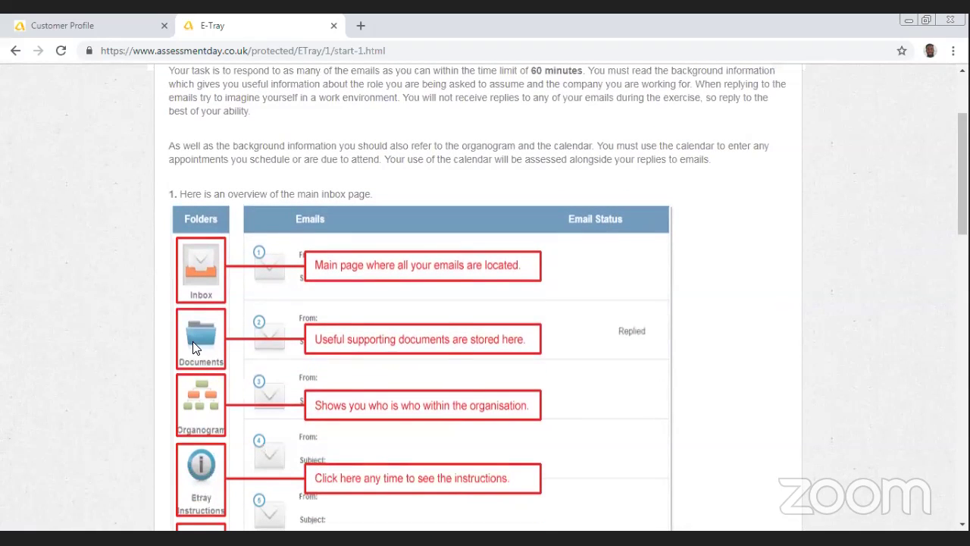
pyautogui.scroll(1, 201, 338)
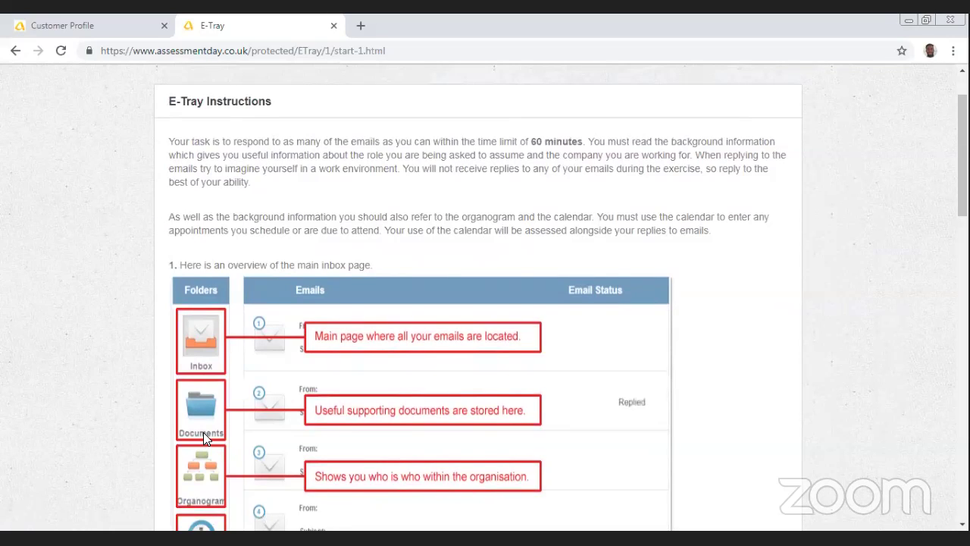
pyautogui.scroll(-1, 200, 469)
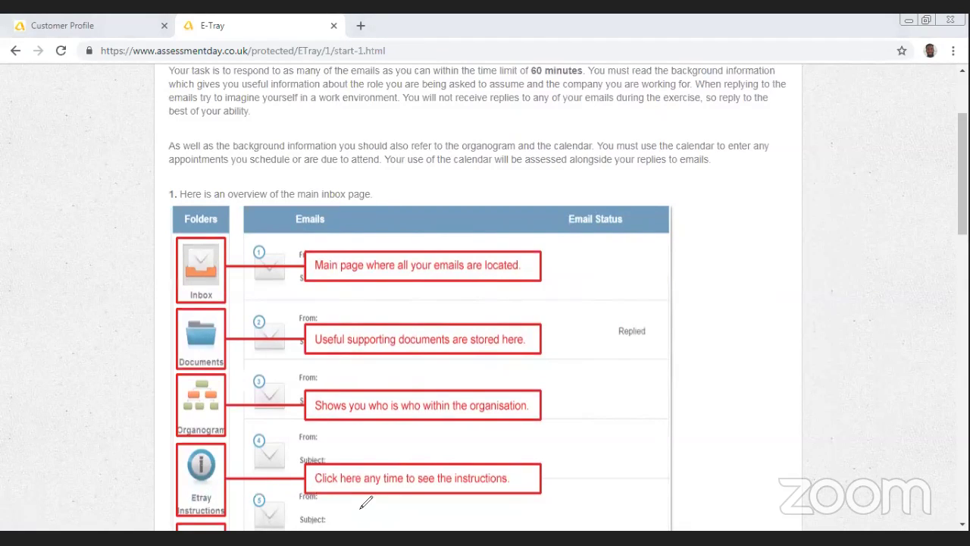
pyautogui.moveTo(206, 387)
pyautogui.mouseDown()
pyautogui.moveTo(262, 354)
pyautogui.moveTo(220, 379)
pyautogui.mouseUp()
pyautogui.click(222, 383)
pyautogui.moveTo(963, 157)
pyautogui.mouseDown()
pyautogui.moveTo(963, 225)
pyautogui.moveTo(962, 144)
pyautogui.mouseUp()
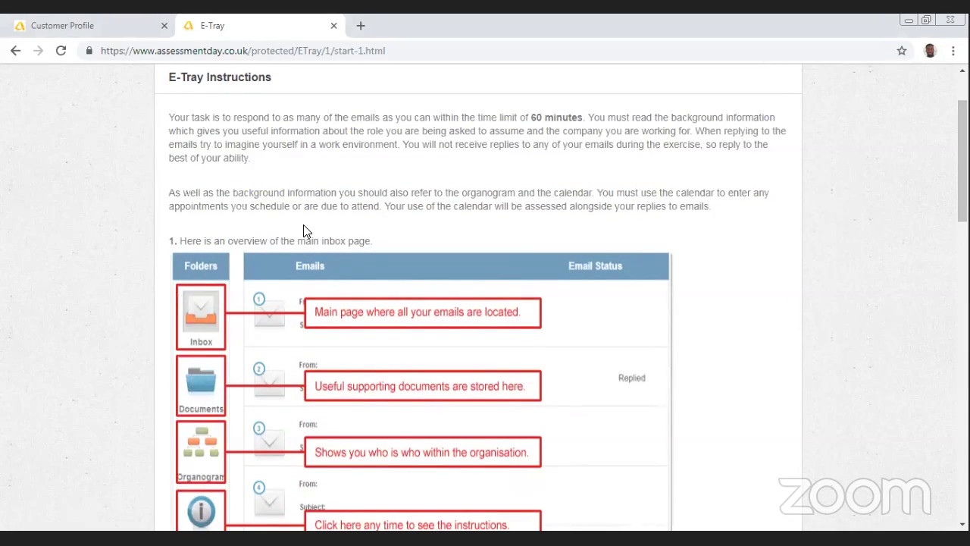
pyautogui.scroll(-1, 306, 224)
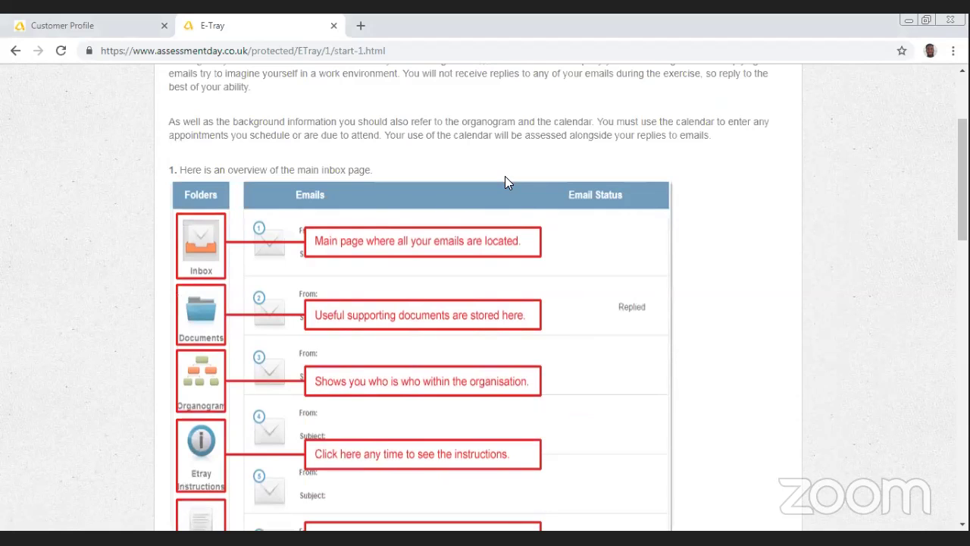
# Step: Go through the remaining E-Tray instructions, continue to the exercise start page and start a new session instead of resuming the ongoing one
pyautogui.scroll(-3, 427, 245)
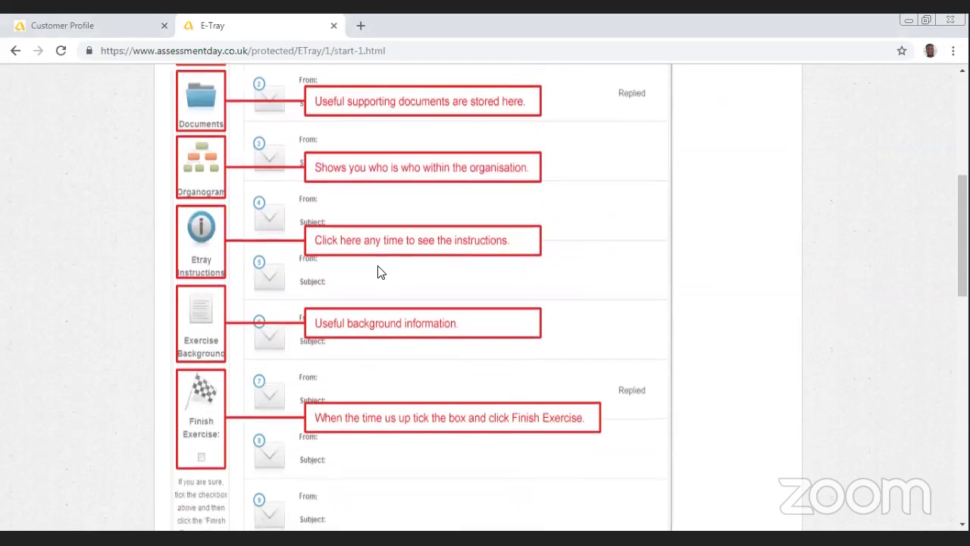
pyautogui.scroll(-3, 379, 273)
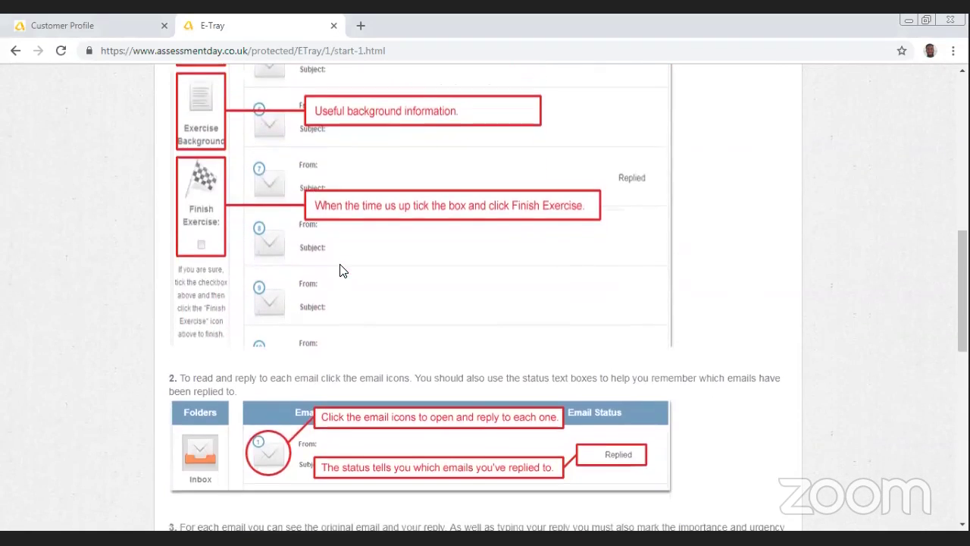
pyautogui.scroll(-4, 340, 270)
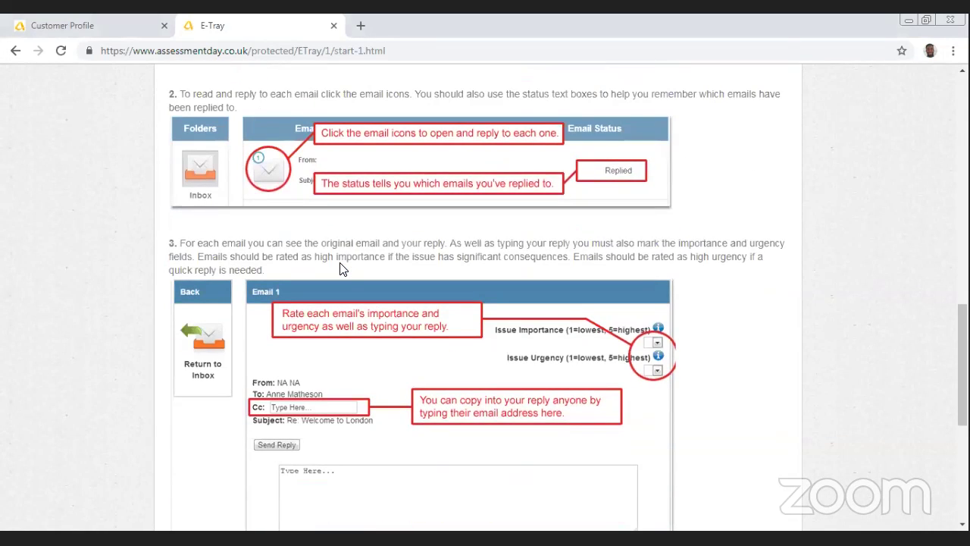
pyautogui.scroll(-3, 338, 280)
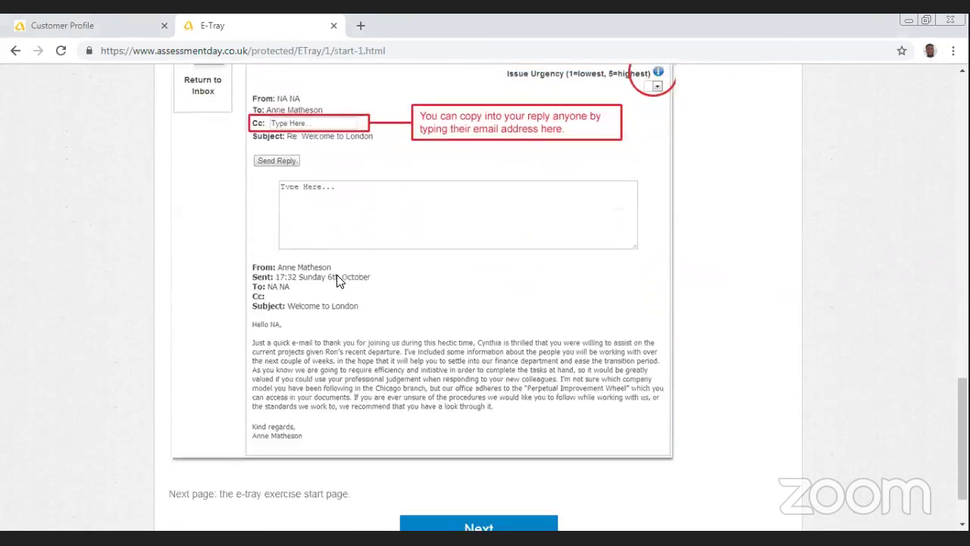
pyautogui.click(472, 460)
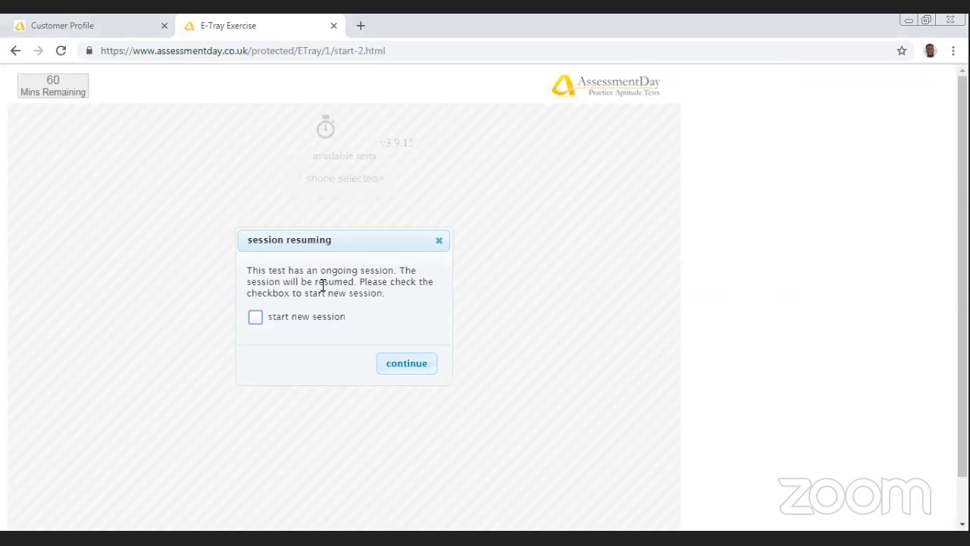
pyautogui.click(255, 319)
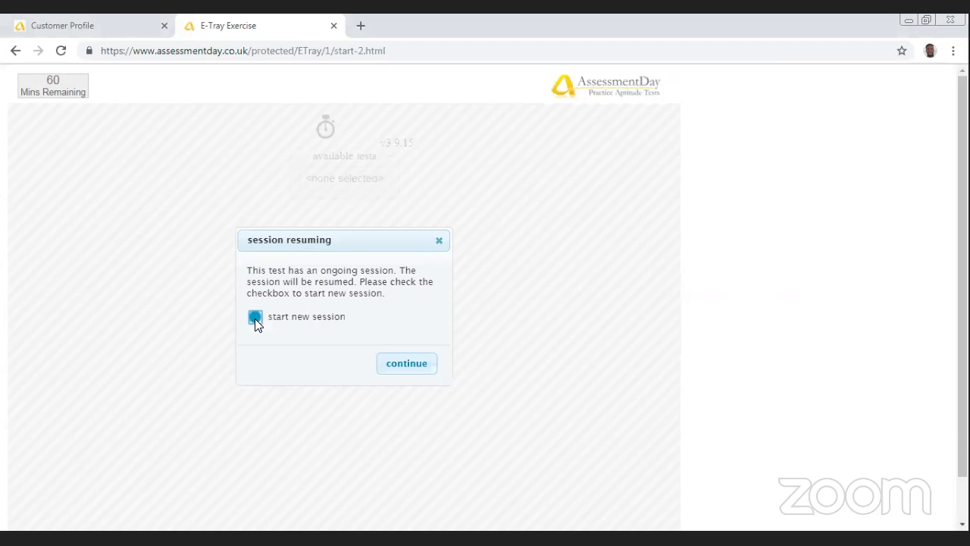
pyautogui.click(400, 363)
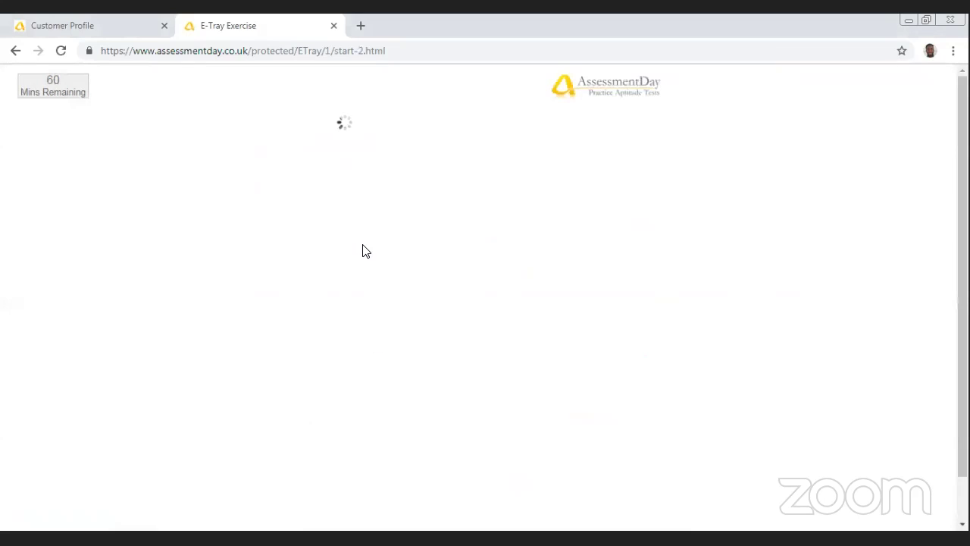
# Step: Enter Test as both the first name and the last name, and begin E-tray Exercise 1
pyautogui.click(301, 295)
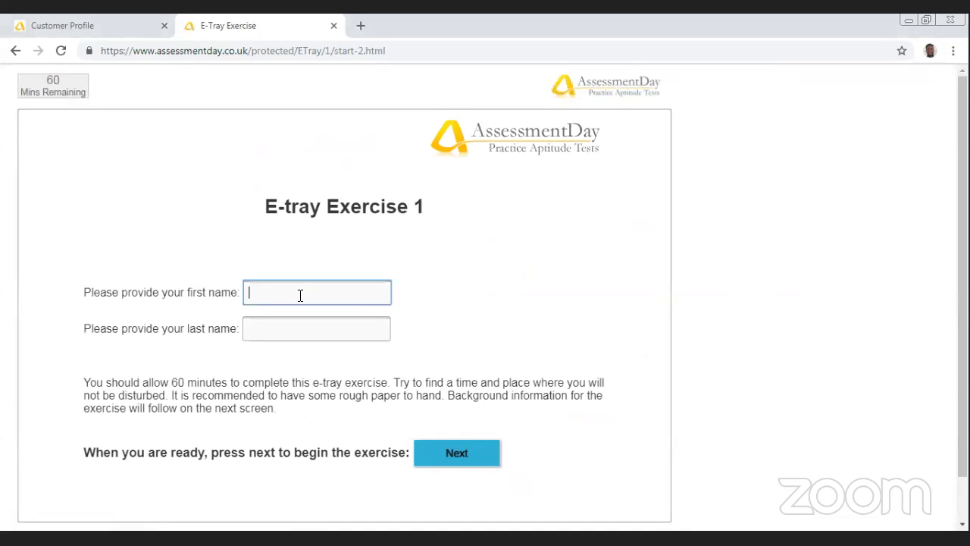
pyautogui.write('Test')
pyautogui.press('Tab')
pyautogui.click(300, 295)
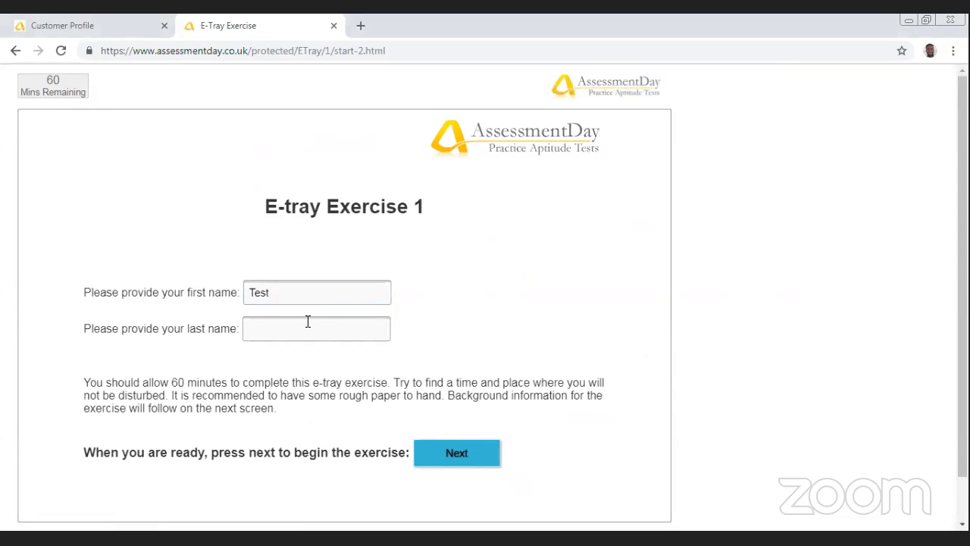
pyautogui.click(307, 323)
pyautogui.write('Test')
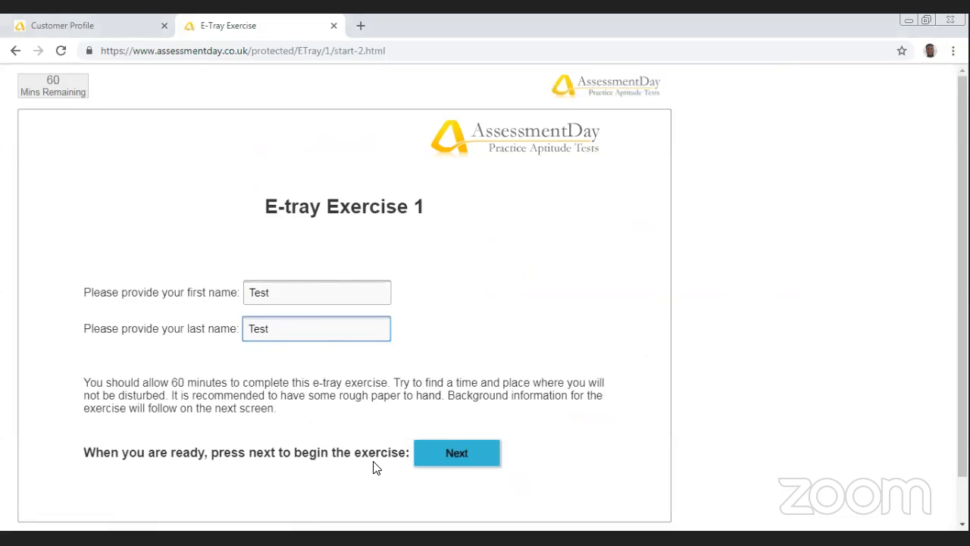
pyautogui.click(431, 453)
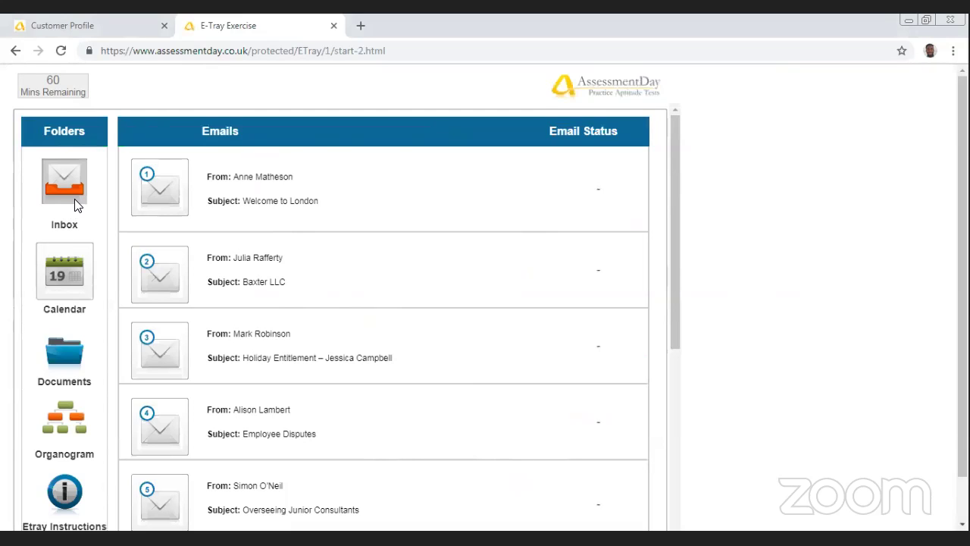
# Step: Look over the inbox folders and email list, and open email 1, "Welcome to London"
pyautogui.scroll(-1, 74, 198)
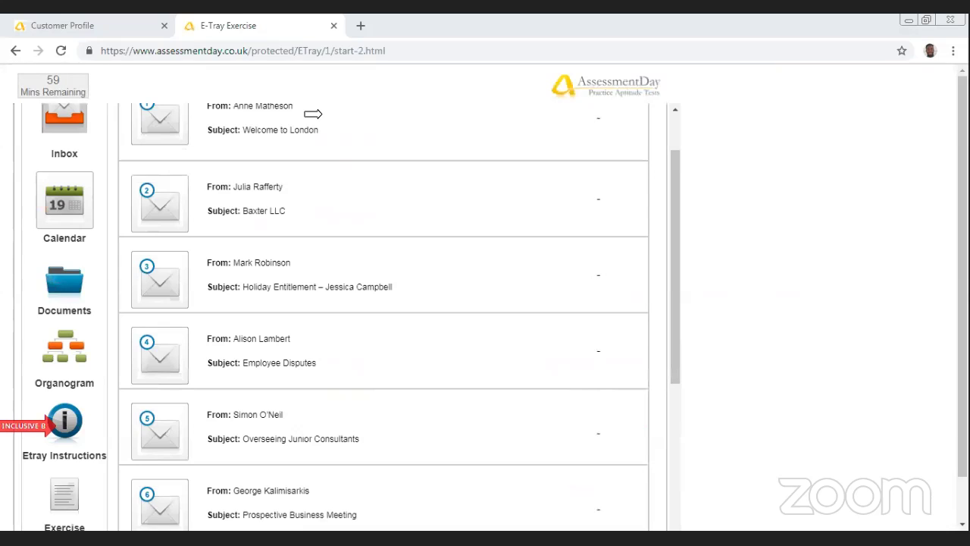
pyautogui.scroll(-1, 925, 199)
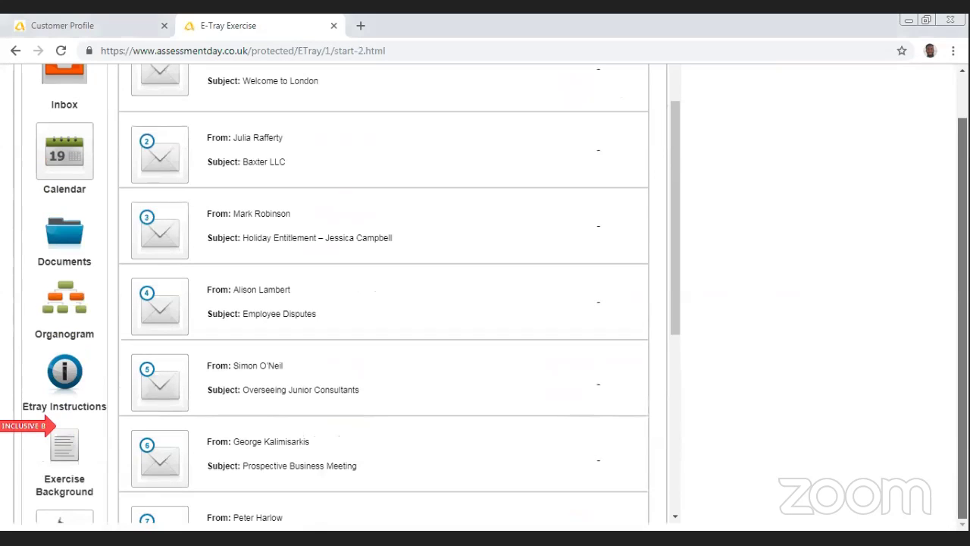
pyautogui.scroll(2, 404, 229)
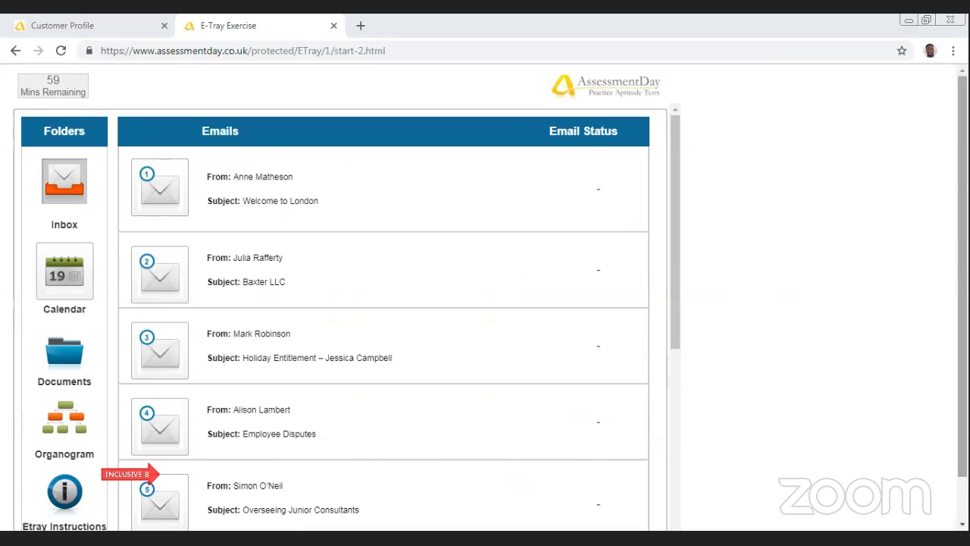
pyautogui.scroll(-2, 516, 265)
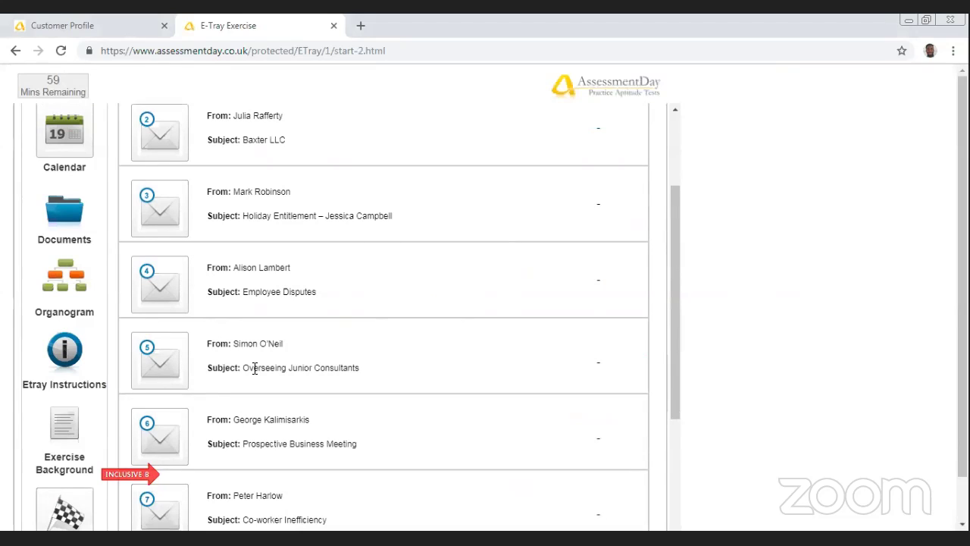
pyautogui.click(125, 472)
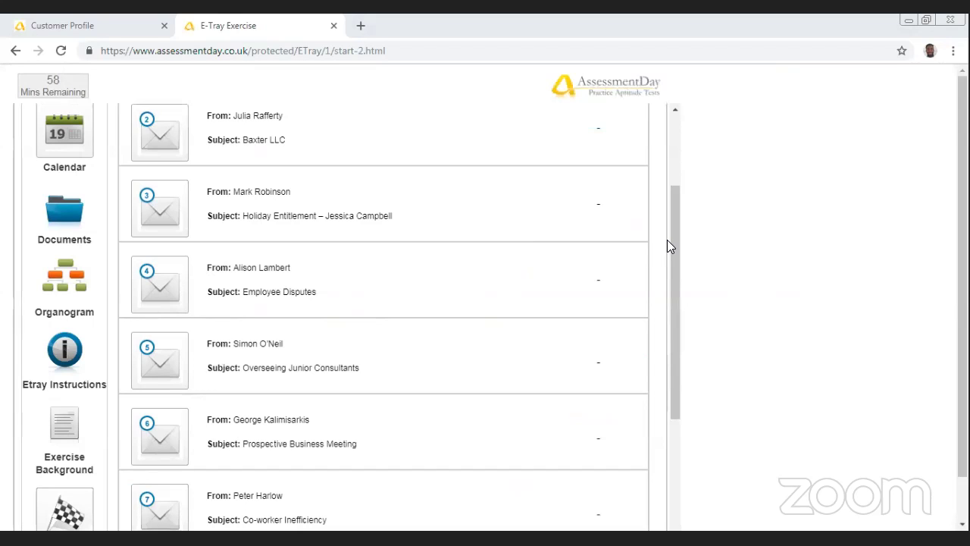
pyautogui.scroll(2, 682, 190)
pyautogui.click(179, 200)
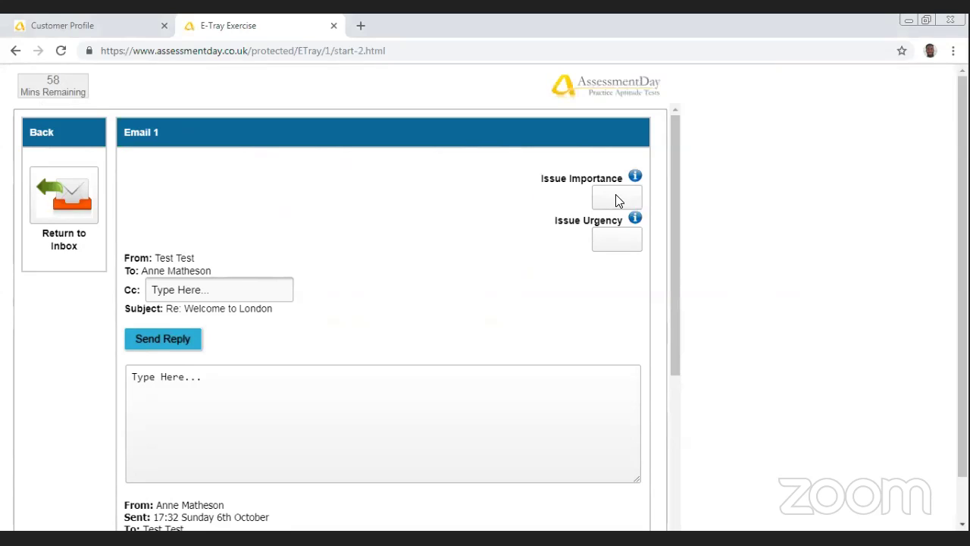
# Step: Check the Issue Importance and Issue Urgency hints in email 1 and read its message, including the "Perpetual Improvement Wheel" passage
pyautogui.moveTo(633, 179)
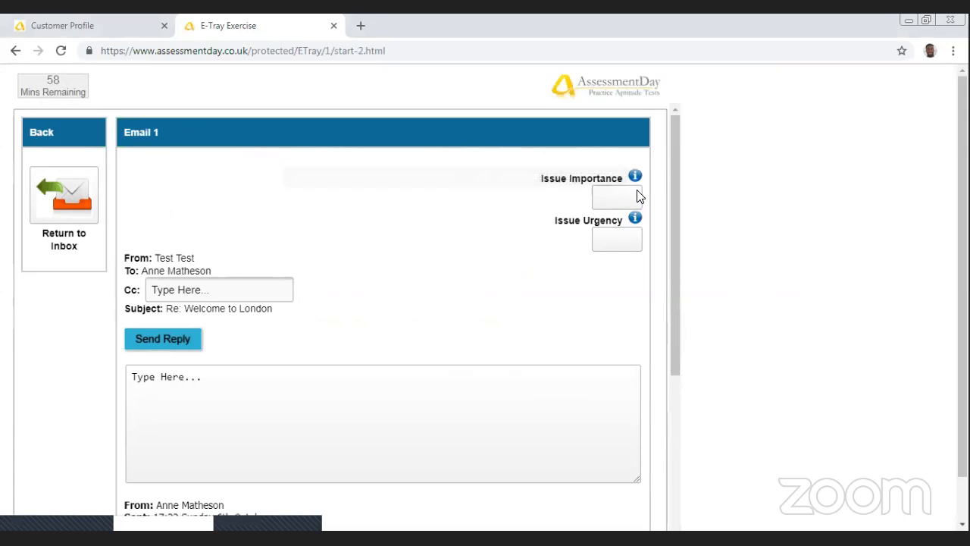
pyautogui.moveTo(641, 209)
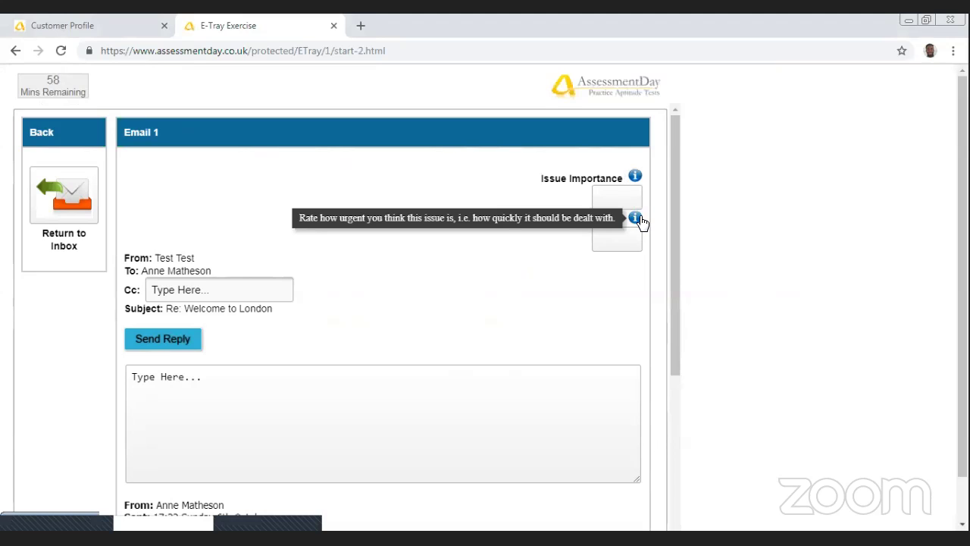
pyautogui.scroll(-1, 657, 238)
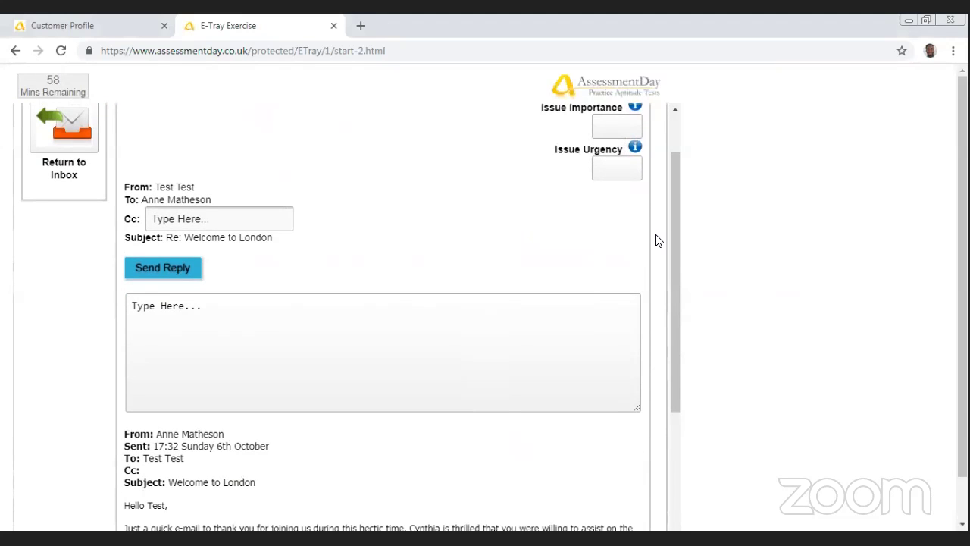
pyautogui.scroll(1, 554, 211)
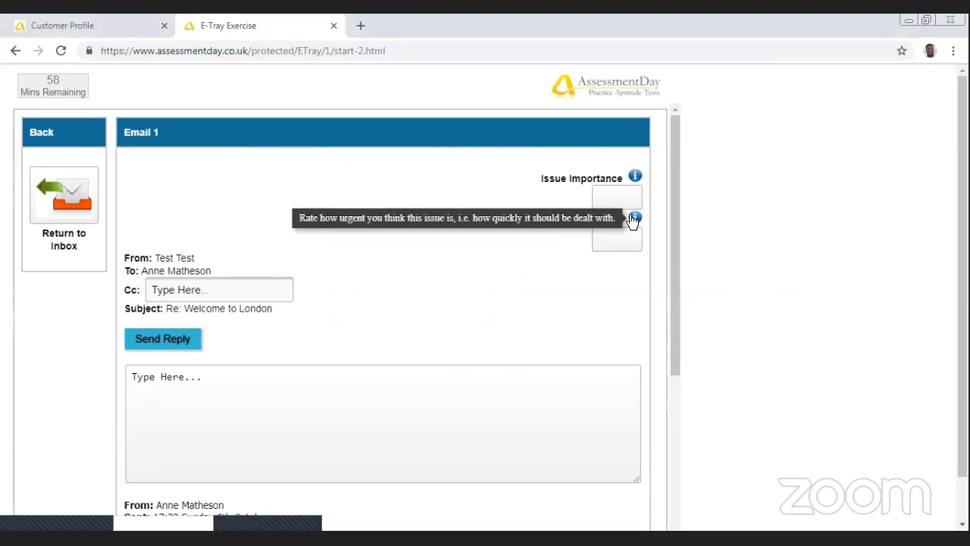
pyautogui.scroll(-2, 299, 346)
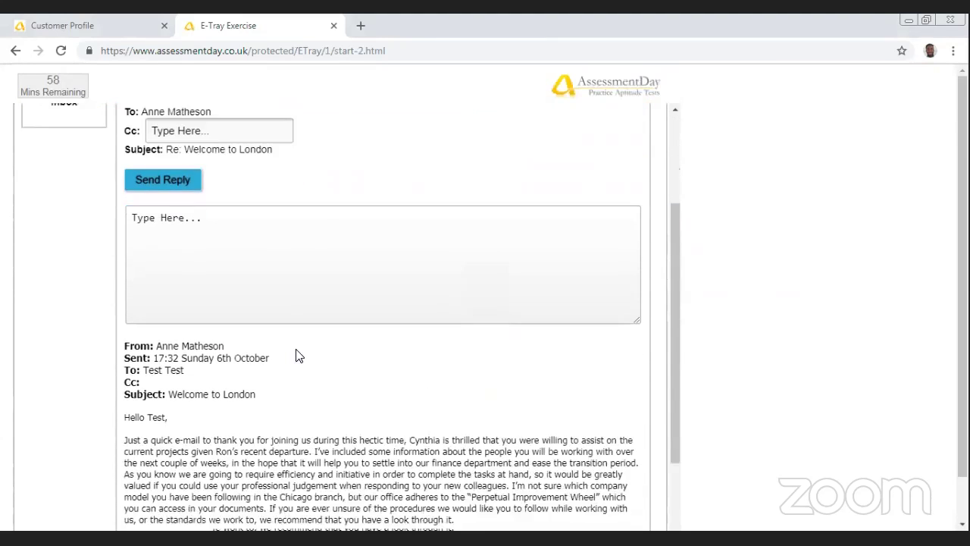
pyautogui.scroll(-2, 299, 357)
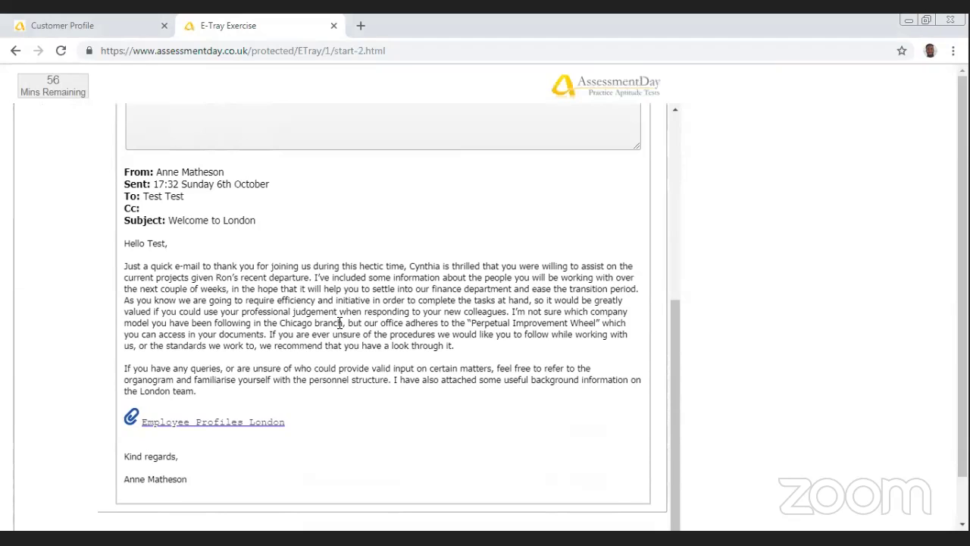
pyautogui.moveTo(343, 322); pyautogui.dragTo(457, 350)
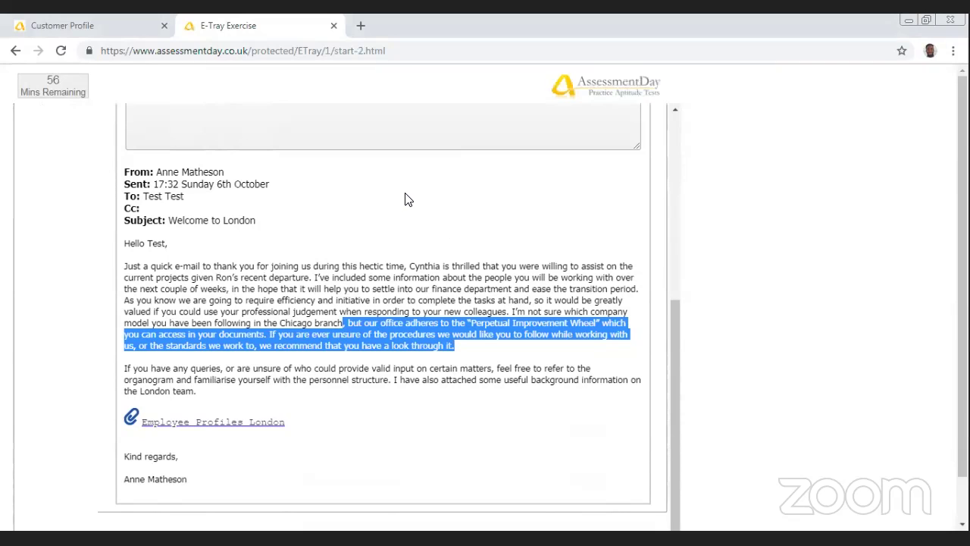
pyautogui.click(392, 304)
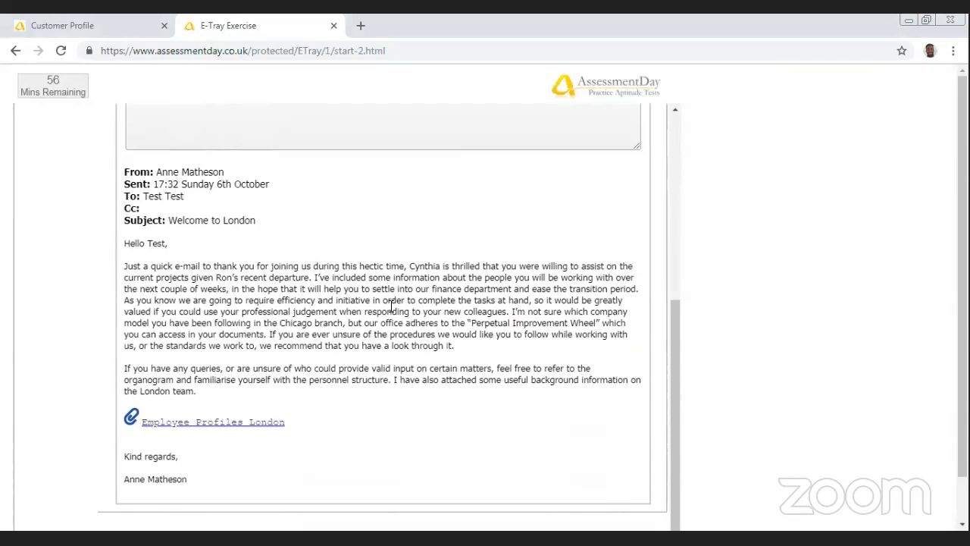
# Step: Finish looking through email 1, return to the inbox and examine its folders, including the E-Tray Instructions
pyautogui.scroll(3, 316, 325)
pyautogui.scroll(-2, 336, 340)
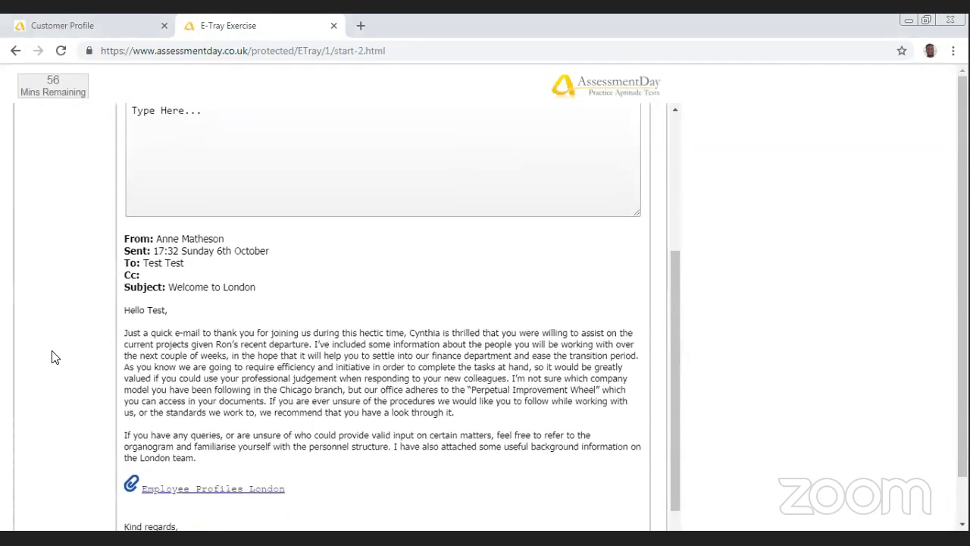
pyautogui.scroll(4, 46, 350)
pyautogui.scroll(-1, 101, 321)
pyautogui.scroll(1, 87, 243)
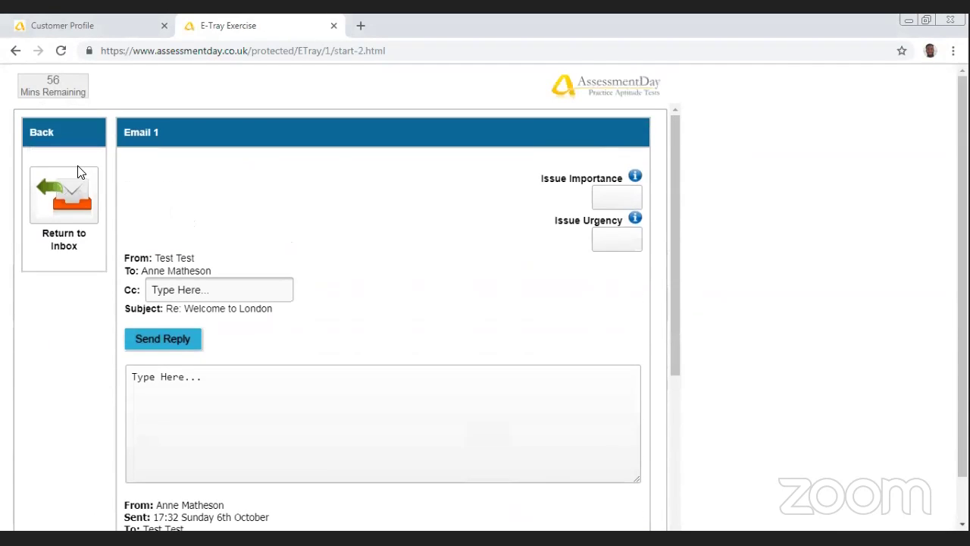
pyautogui.click(73, 190)
pyautogui.scroll(-1, 70, 362)
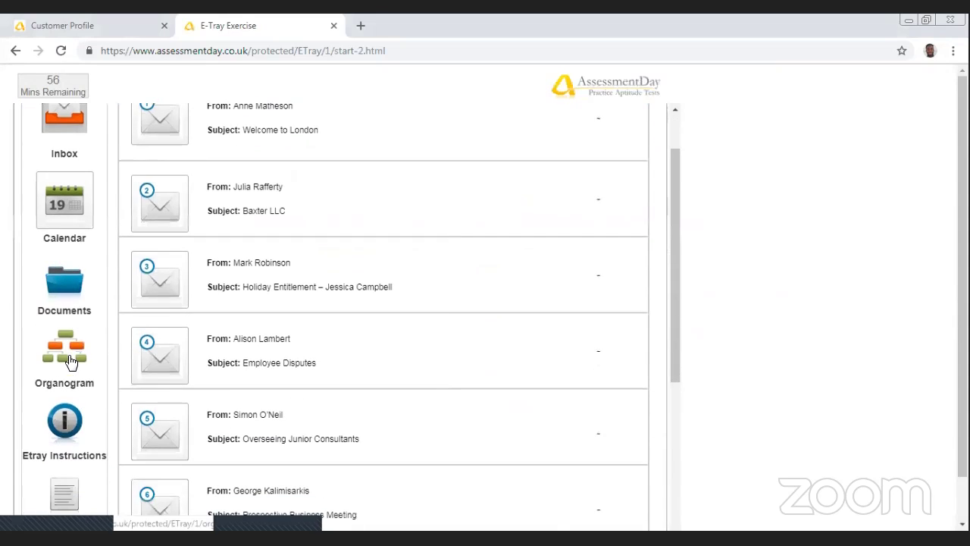
pyautogui.click(53, 430)
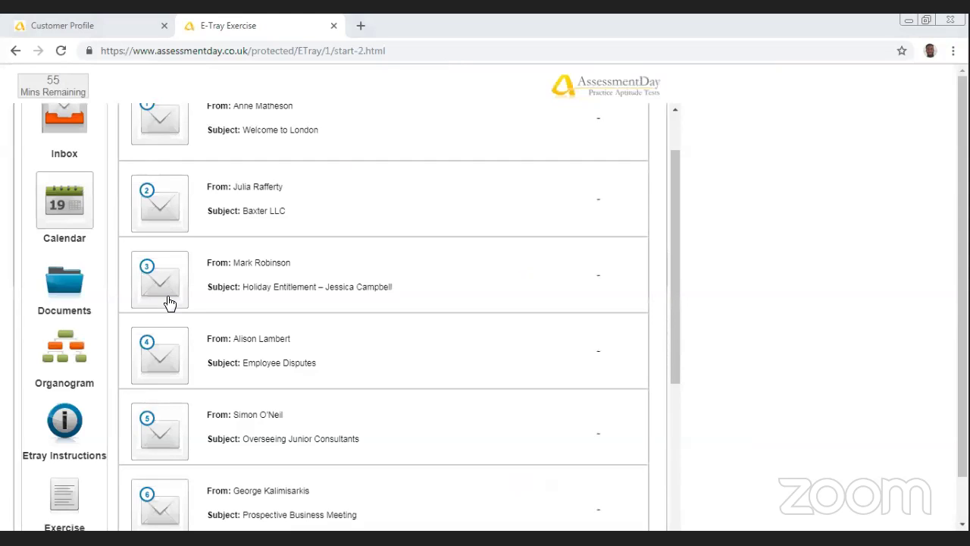
# Step: Reopen email 1, "Welcome to London", and examine its reply area and the message with the Employee Profiles London attachment
pyautogui.click(162, 134)
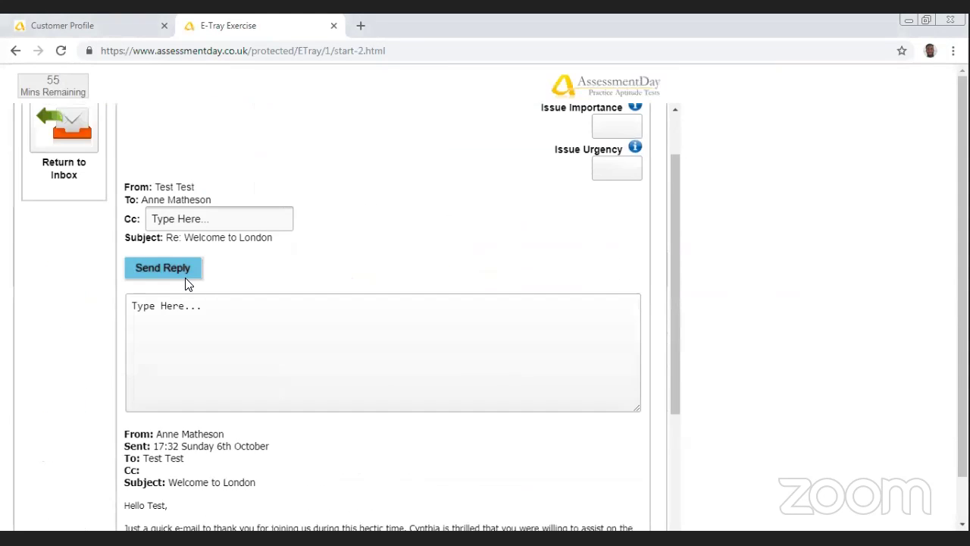
pyautogui.scroll(-1, 188, 283)
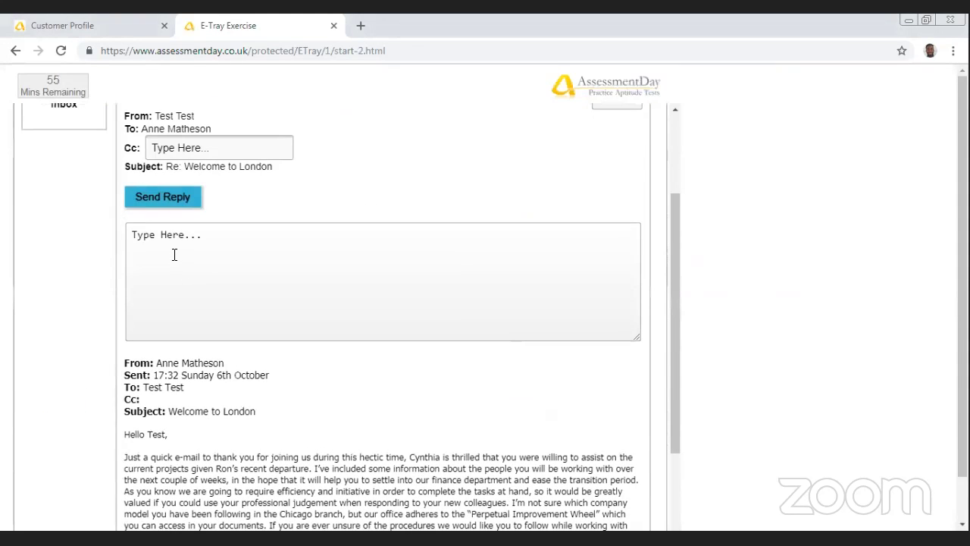
pyautogui.scroll(1, 169, 240)
pyautogui.scroll(-1, 167, 250)
pyautogui.click(165, 255)
pyautogui.scroll(1, 167, 250)
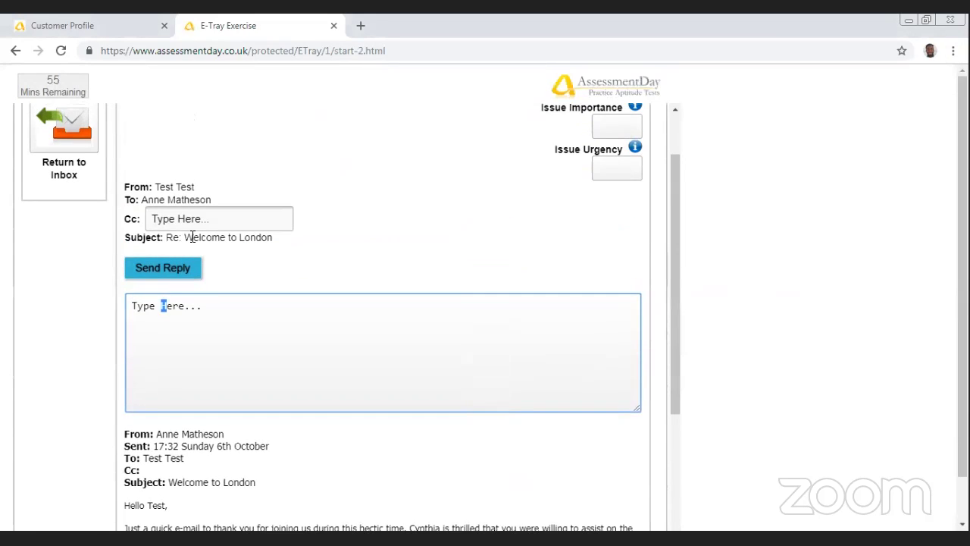
pyautogui.scroll(1, 193, 239)
pyautogui.scroll(-1, 190, 277)
pyautogui.scroll(-4, 190, 287)
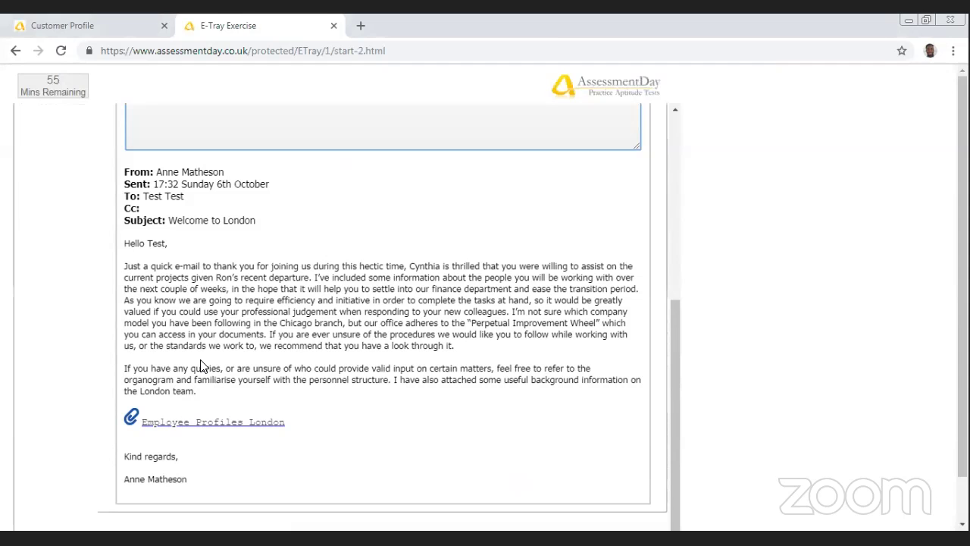
pyautogui.scroll(2, 198, 356)
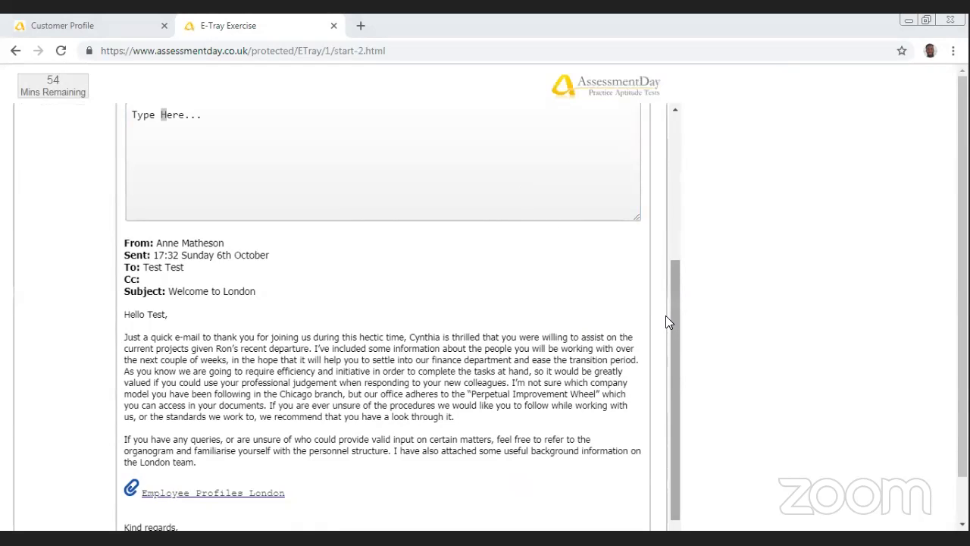
# Step: Look at the Low, Medium and High options for Issue Importance in email 1 without choosing one
pyautogui.scroll(4, 620, 194)
pyautogui.click(619, 195)
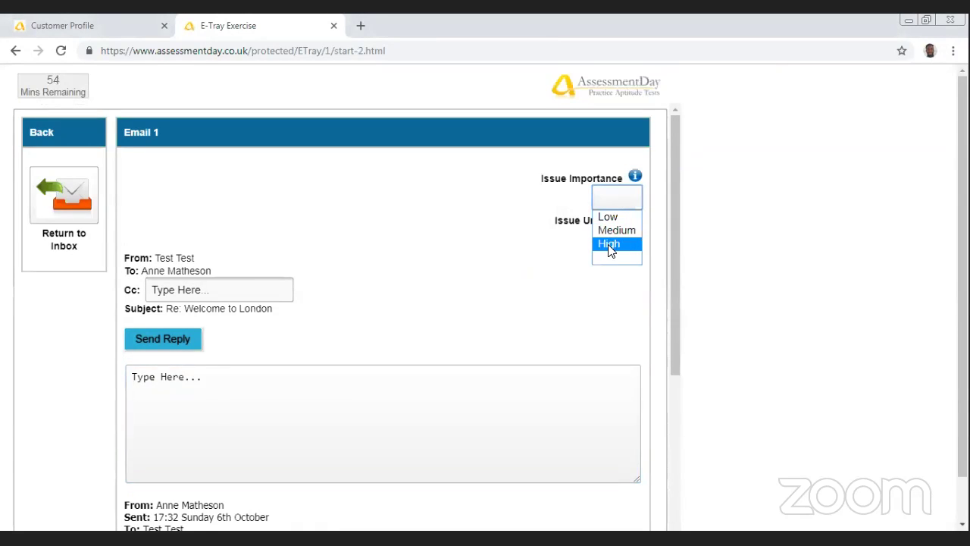
pyautogui.click(574, 232)
pyautogui.click(621, 195)
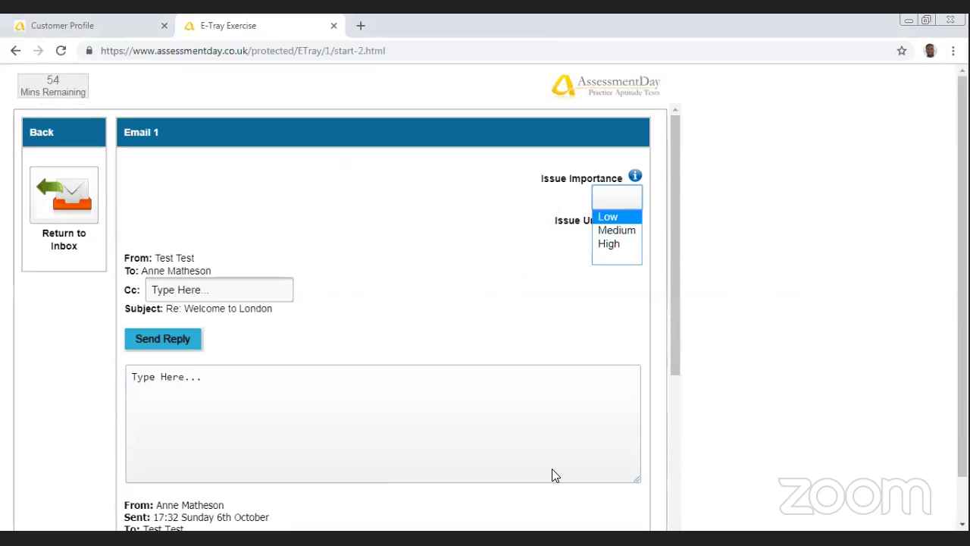
pyautogui.click(605, 348)
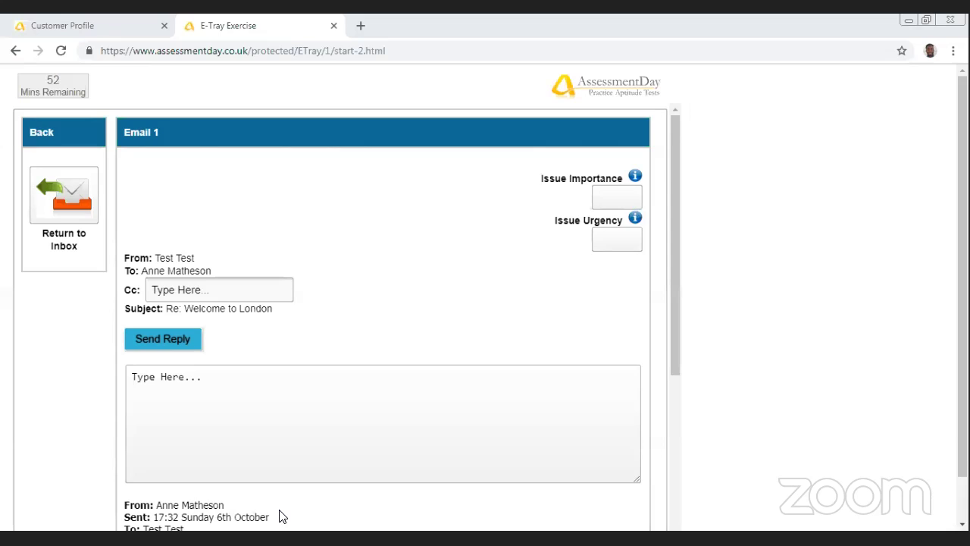
# Step: Rate email 1 with Issue Urgency Low and Issue Importance Medium
pyautogui.scroll(-4, 280, 516)
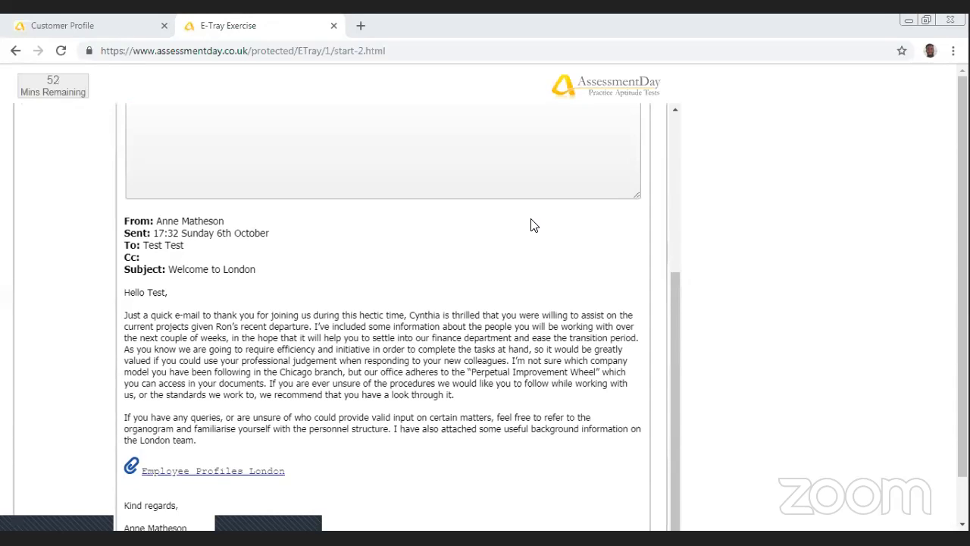
pyautogui.moveTo(675, 343); pyautogui.dragTo(689, 173)
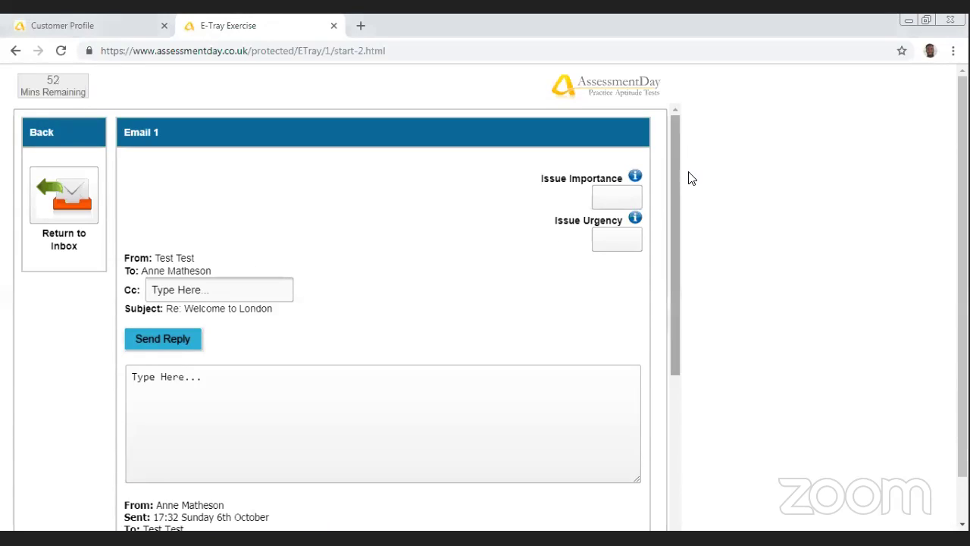
pyautogui.click(626, 241)
pyautogui.click(610, 259)
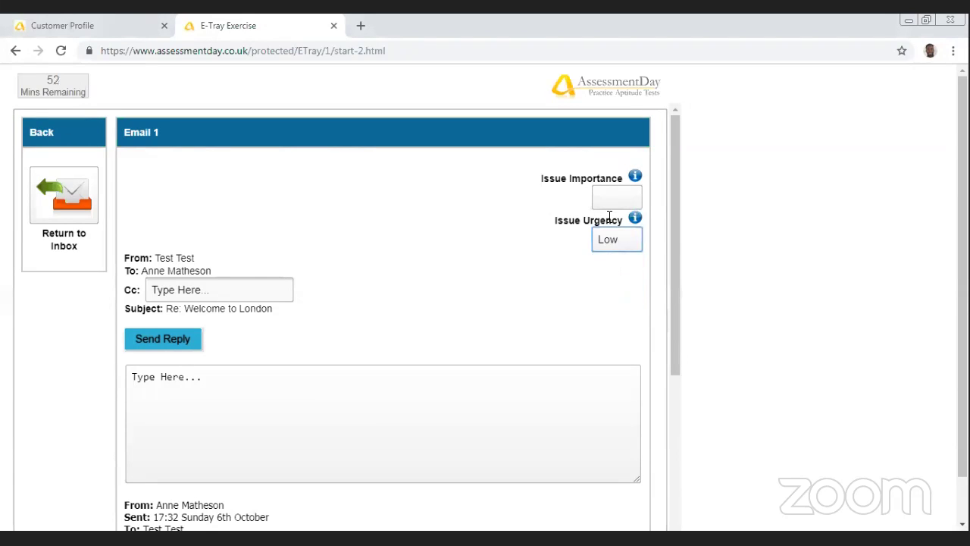
pyautogui.click(616, 197)
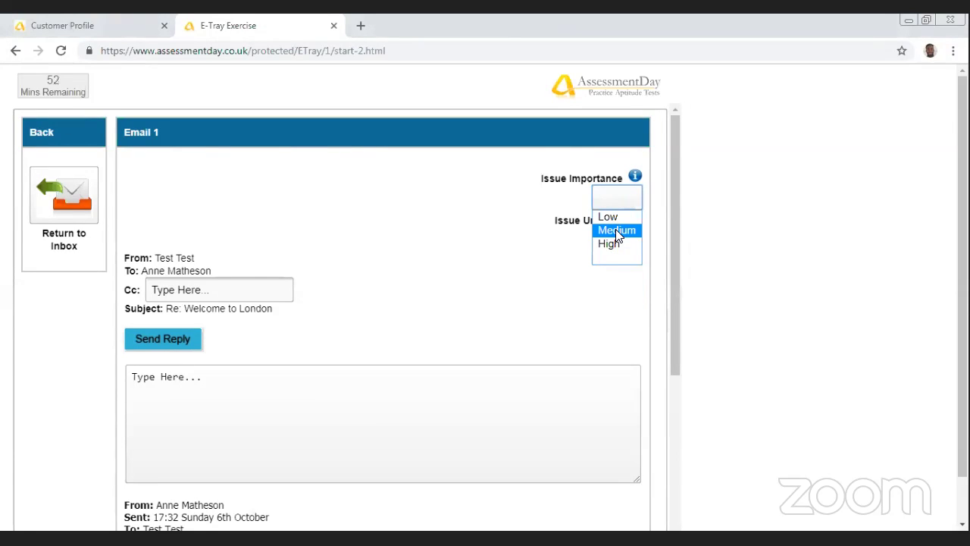
pyautogui.click(615, 229)
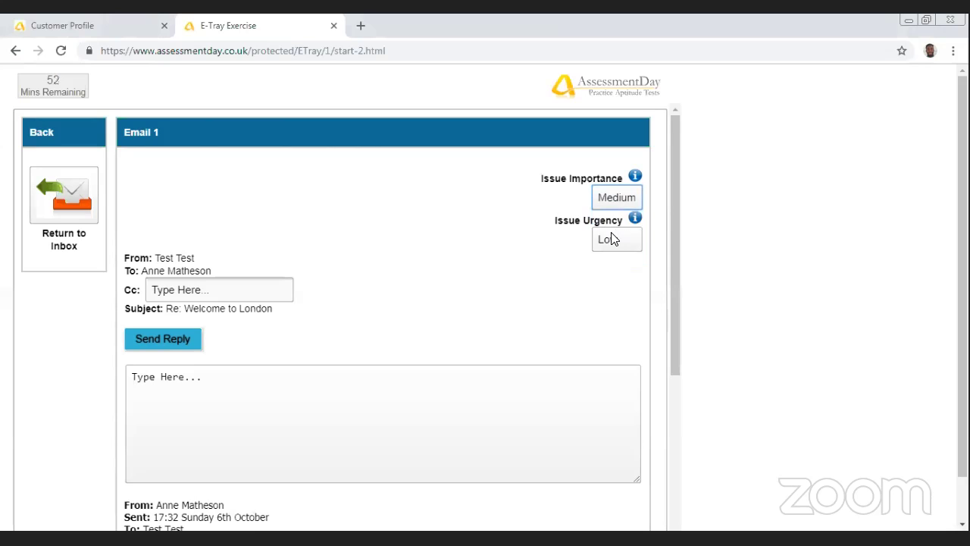
# Step: Look through email 1 once more and send its reply with the message body left unedited
pyautogui.scroll(-3, 544, 335)
pyautogui.scroll(-1, 544, 336)
pyautogui.scroll(5, 538, 336)
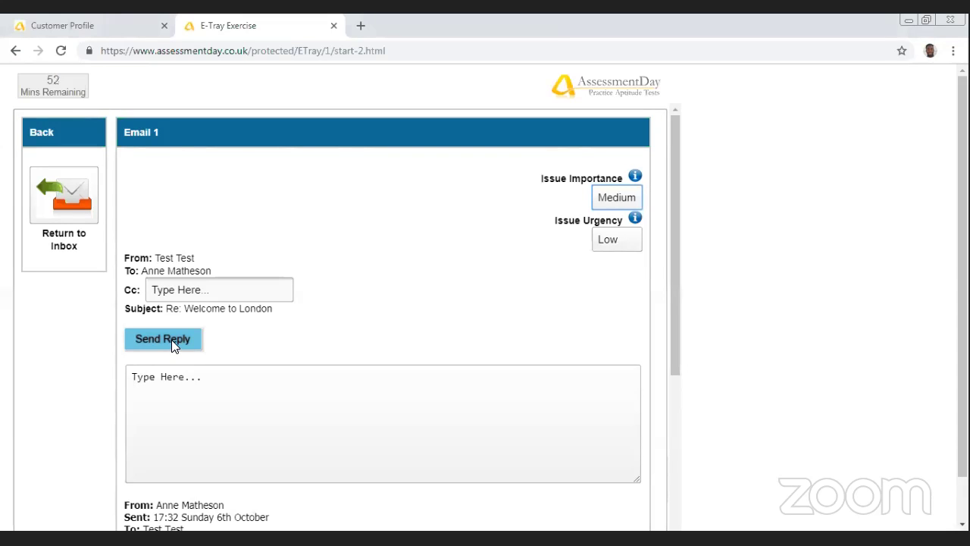
pyautogui.click(172, 340)
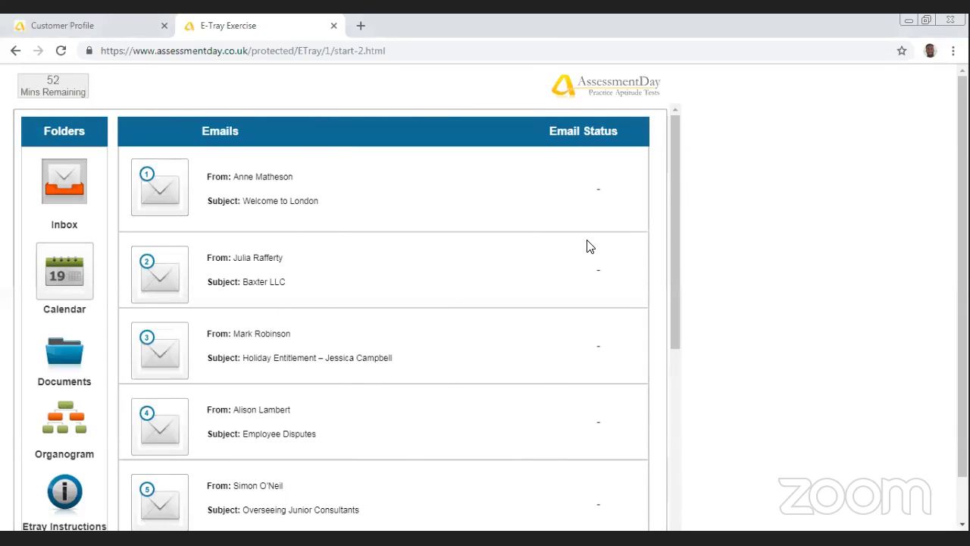
# Step: Open email 2, "Baxter LLC", and read its message about the client's concerns and the requested meeting
pyautogui.click(178, 275)
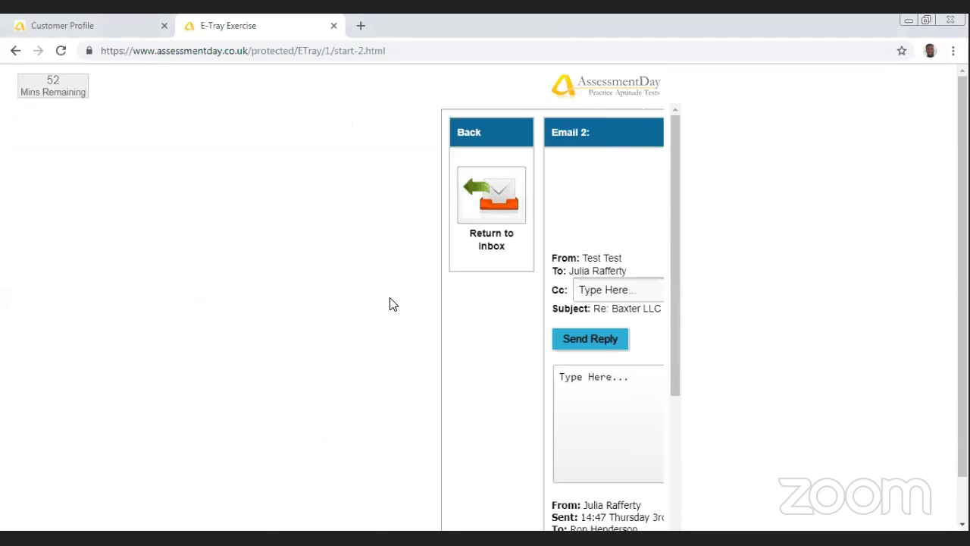
pyautogui.scroll(-5, 318, 341)
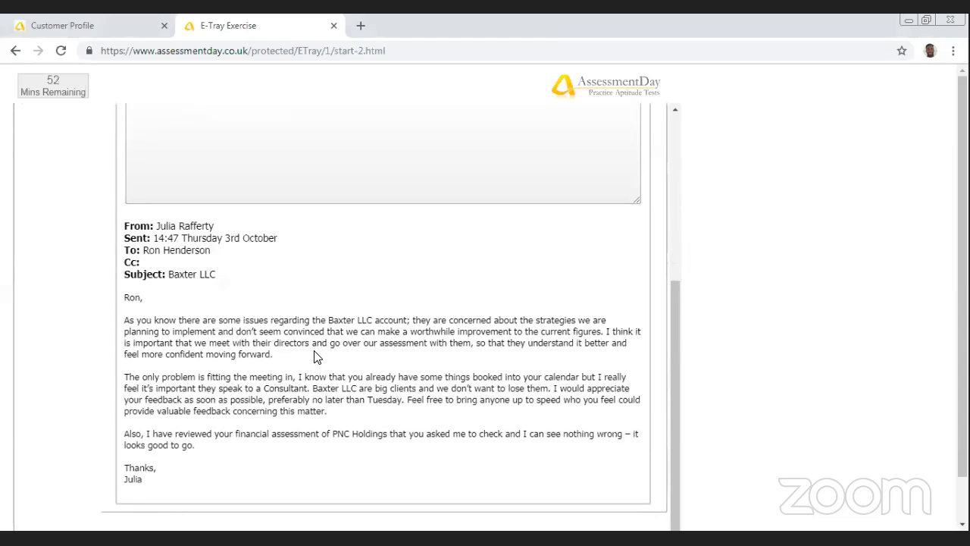
pyautogui.scroll(-1, 303, 356)
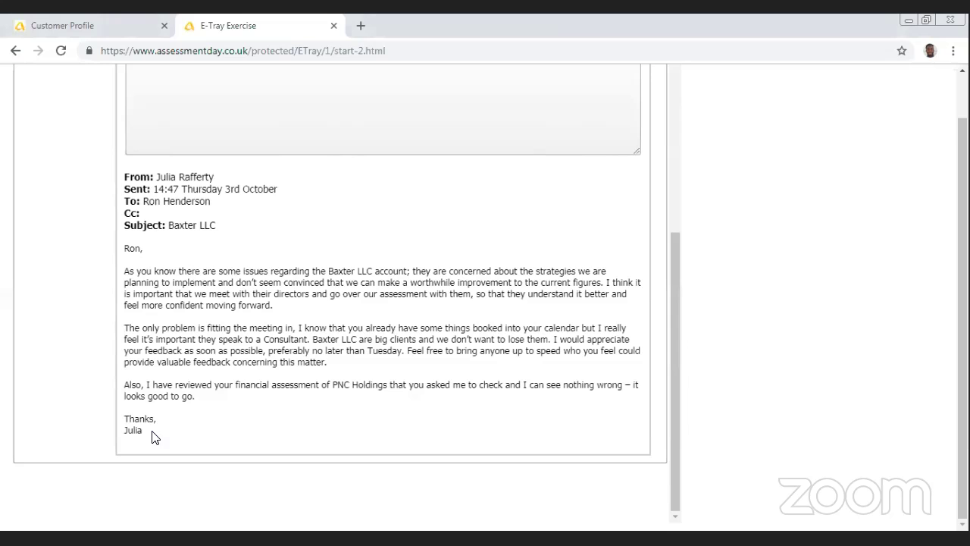
pyautogui.scroll(4, 258, 334)
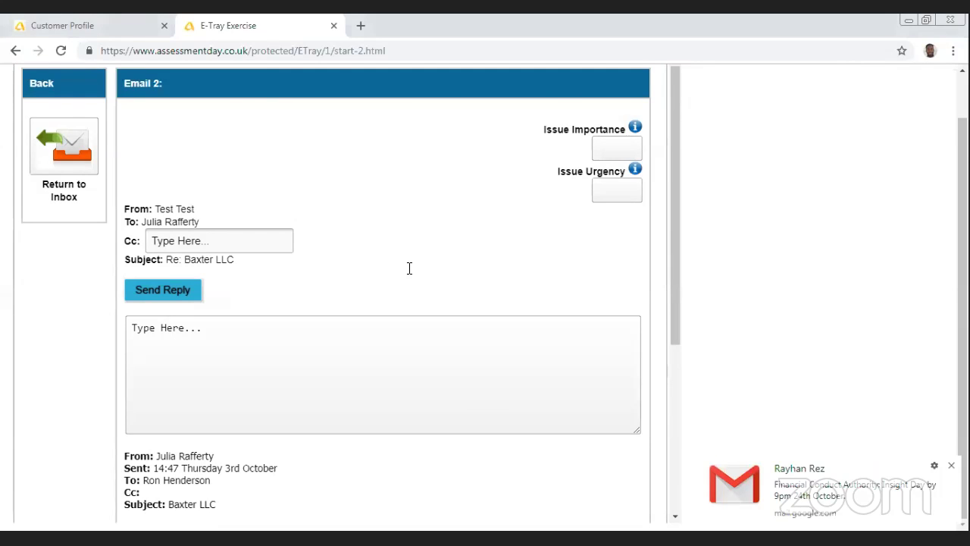
# Step: Check the Issue Importance hint in email 2 and rate the importance as High
pyautogui.moveTo(636, 128)
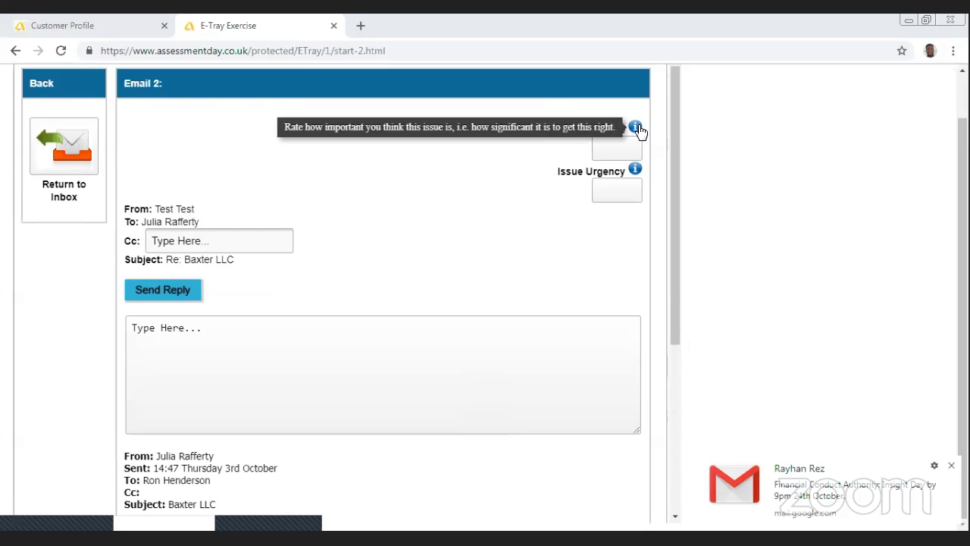
pyautogui.click(617, 149)
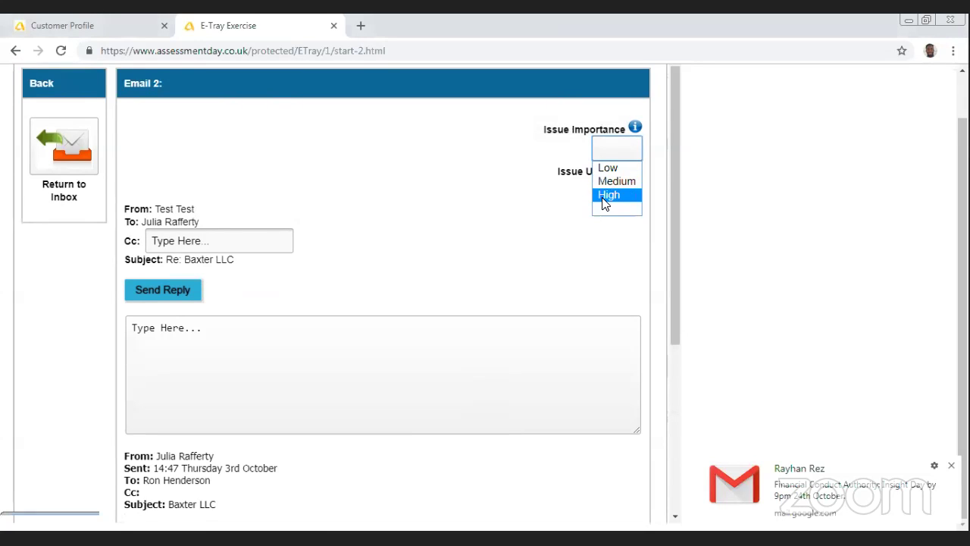
pyautogui.click(184, 385)
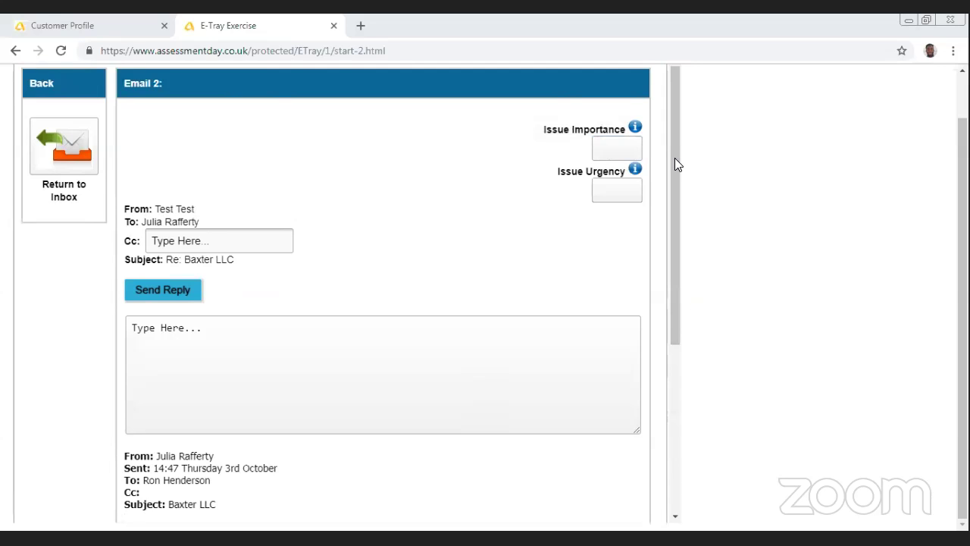
pyautogui.click(616, 148)
pyautogui.click(606, 194)
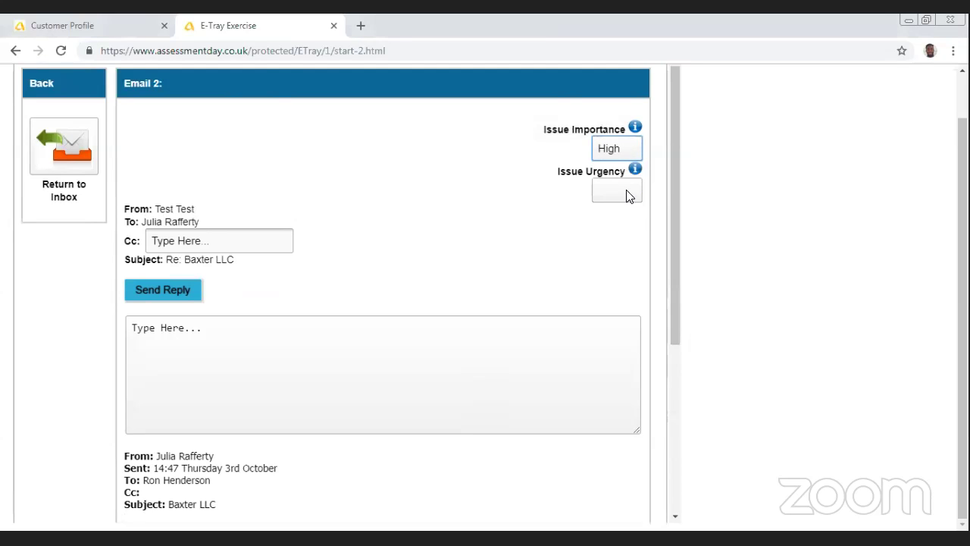
# Step: Look at the Issue Urgency options for email 2 without choosing one, and reread the Baxter LLC message
pyautogui.click(621, 191)
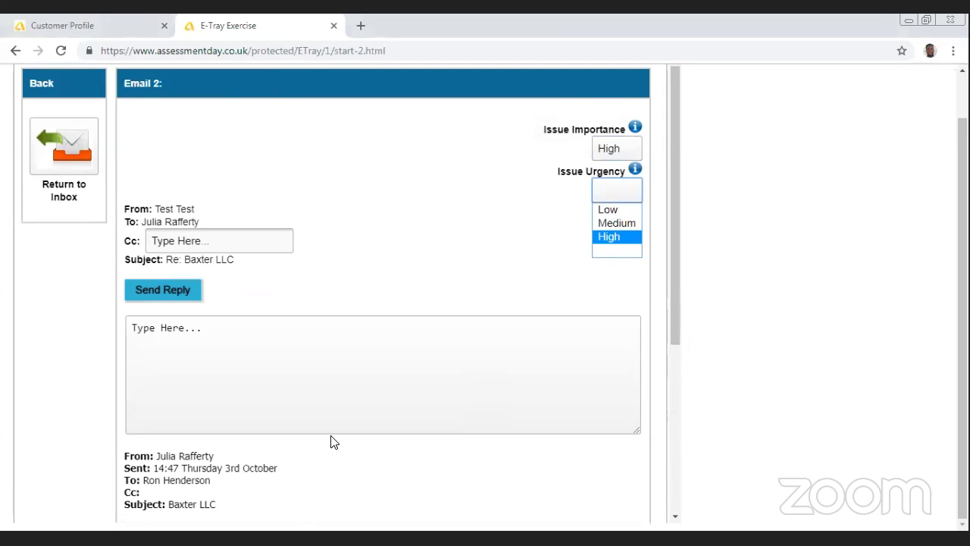
pyautogui.press('Up')
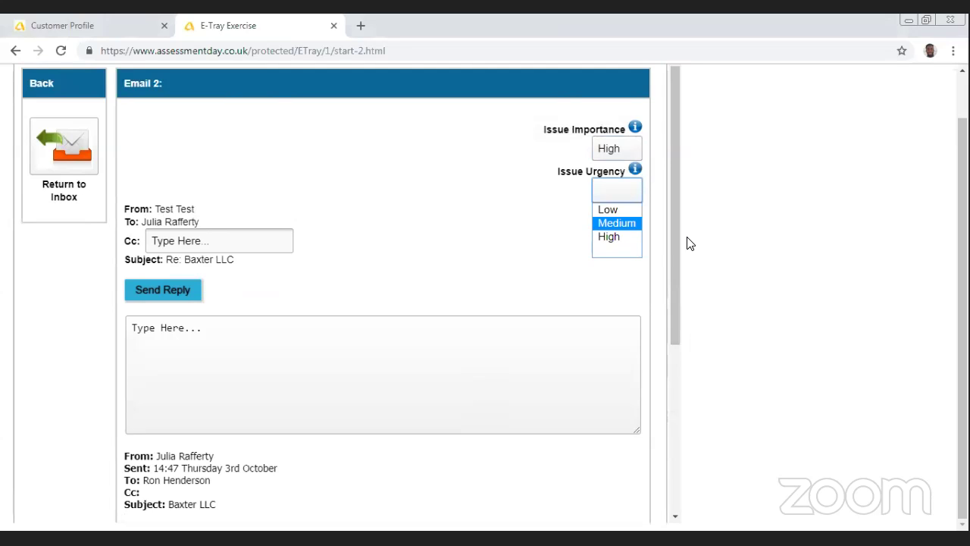
pyautogui.scroll(-1, 622, 296)
pyautogui.scroll(1, 599, 297)
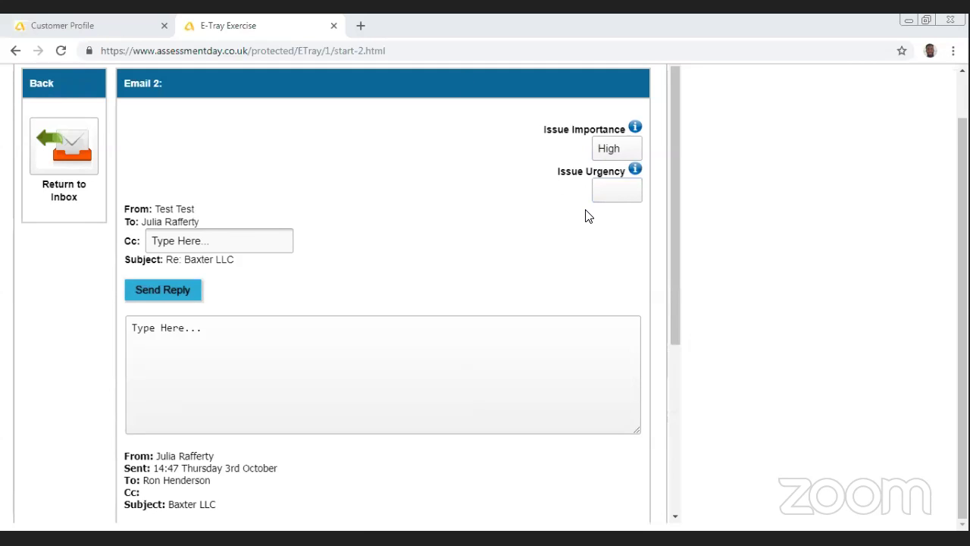
pyautogui.scroll(-4, 326, 219)
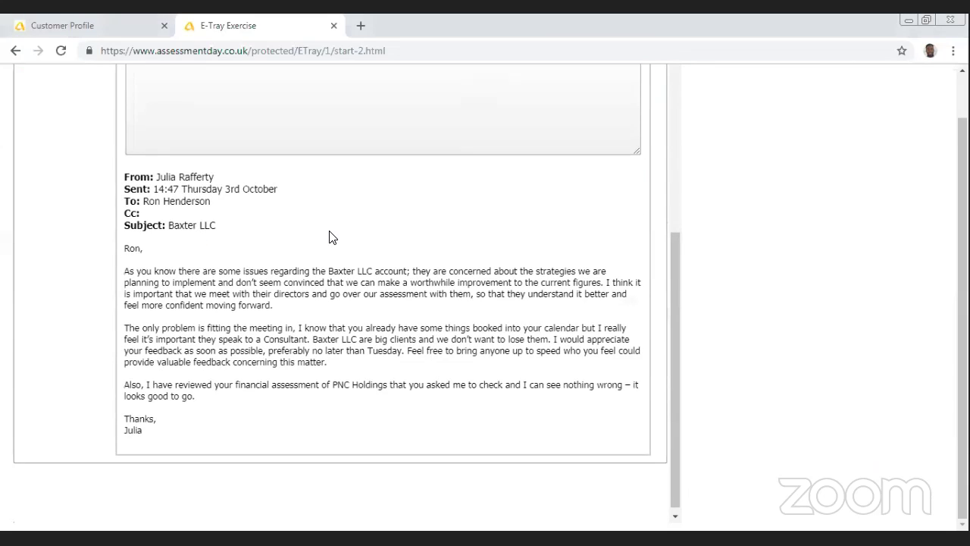